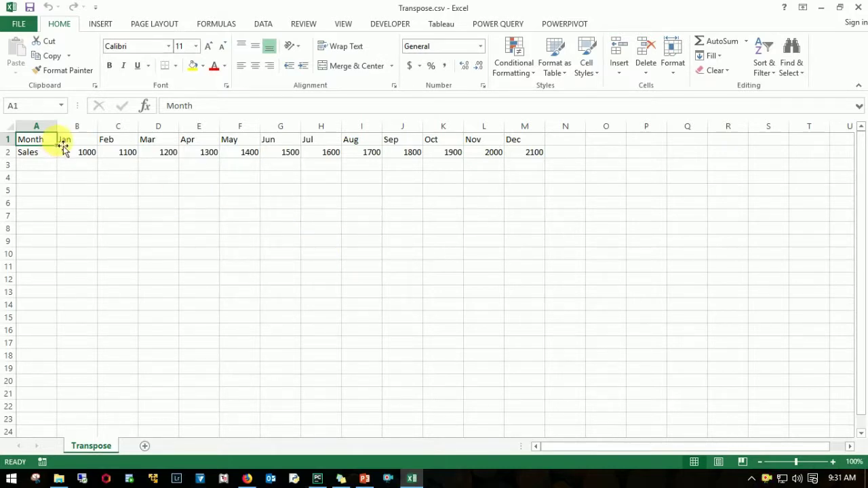
# - Copy the Month and Sales rows of the Transpose sheet, range A1:M2
pyautogui.click(10, 139)
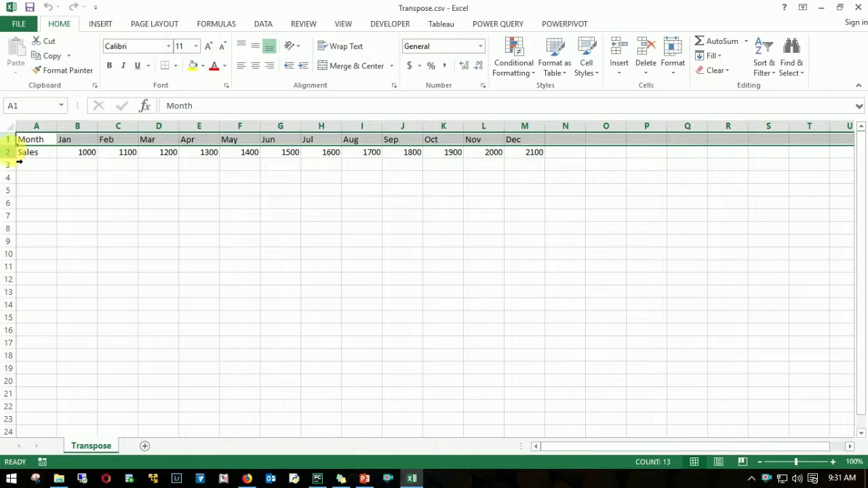
pyautogui.click(17, 155)
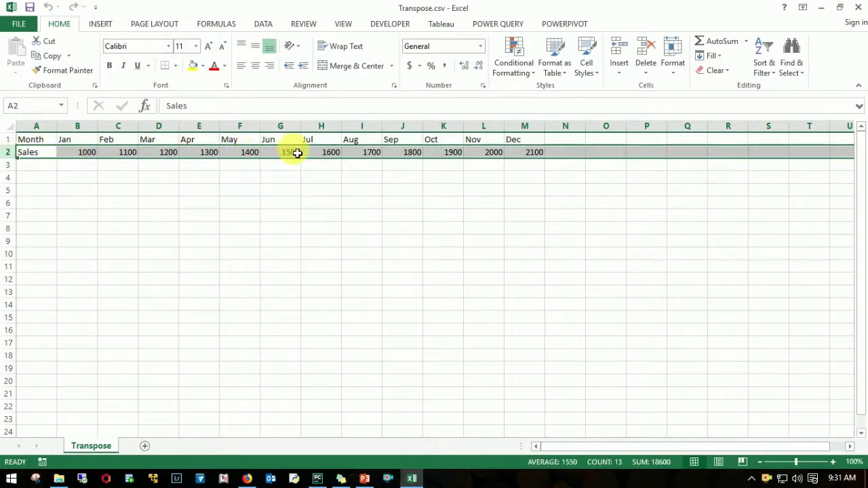
pyautogui.click(51, 145)
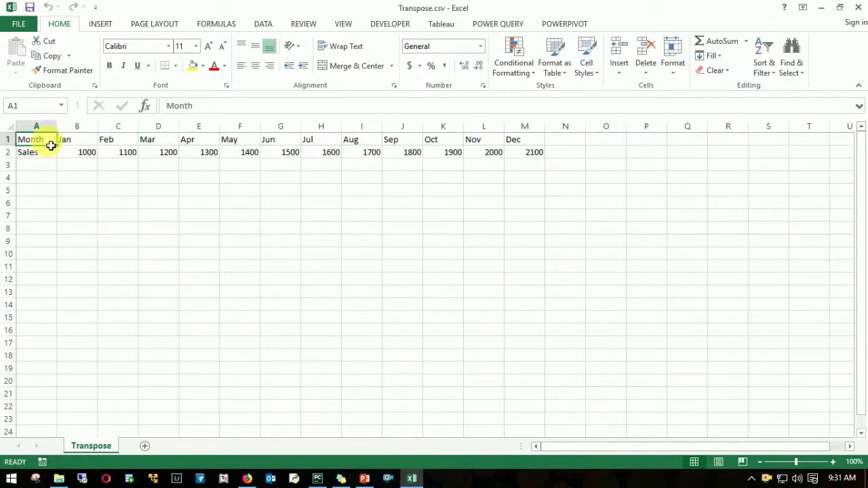
pyautogui.hotkey('ctrl', 'shift', 'Right')
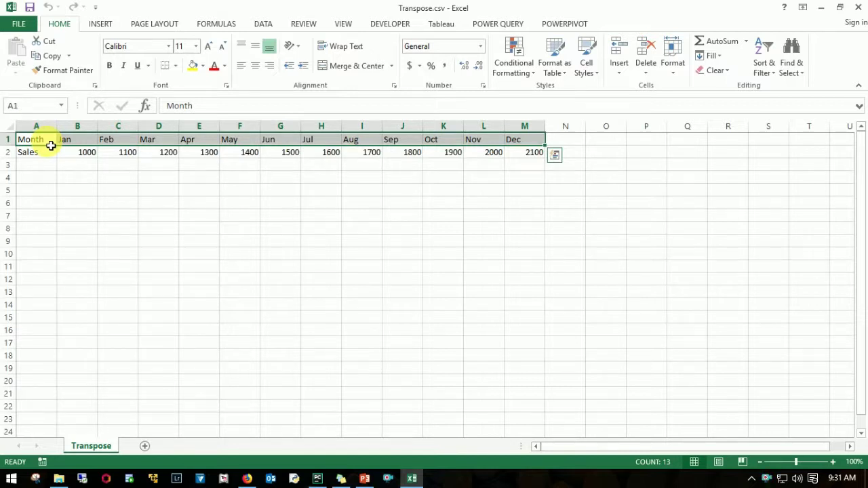
pyautogui.hotkey('ctrl', 'shift', 'Down')
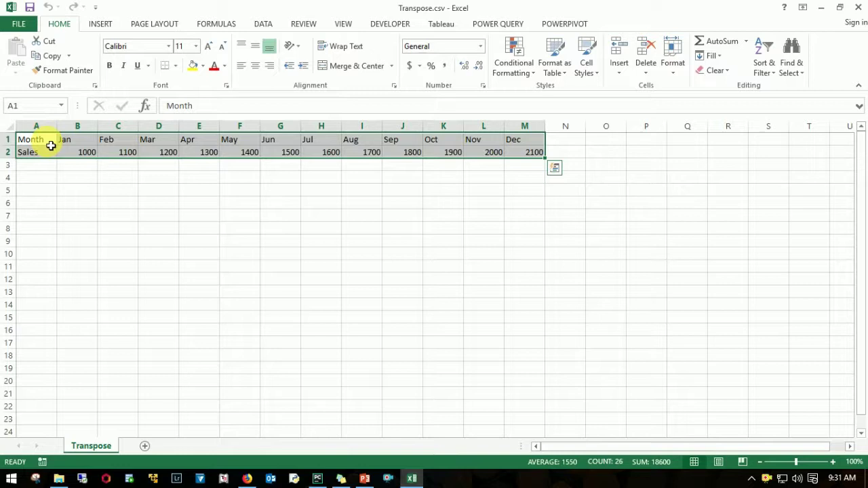
pyautogui.hotkey('ctrl', 'c')
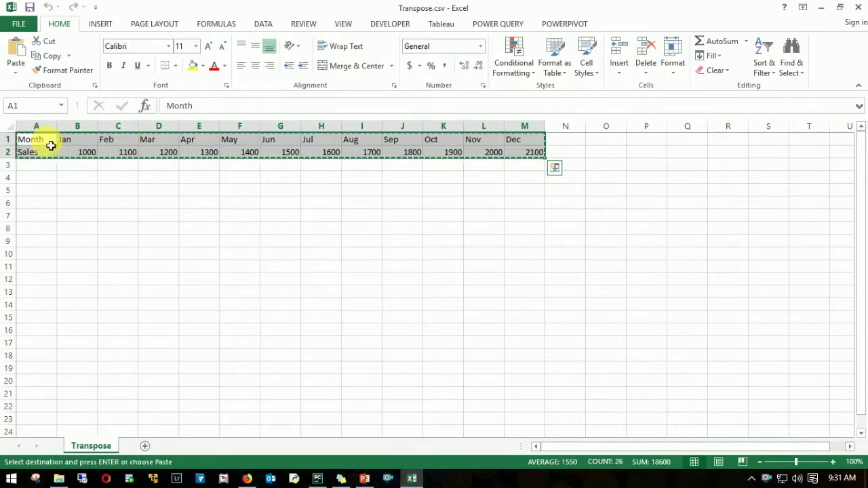
# - Create a new blank workbook and paste the copied data at A1 as transposed values with Paste Special
pyautogui.hotkey('ctrl', 'n')
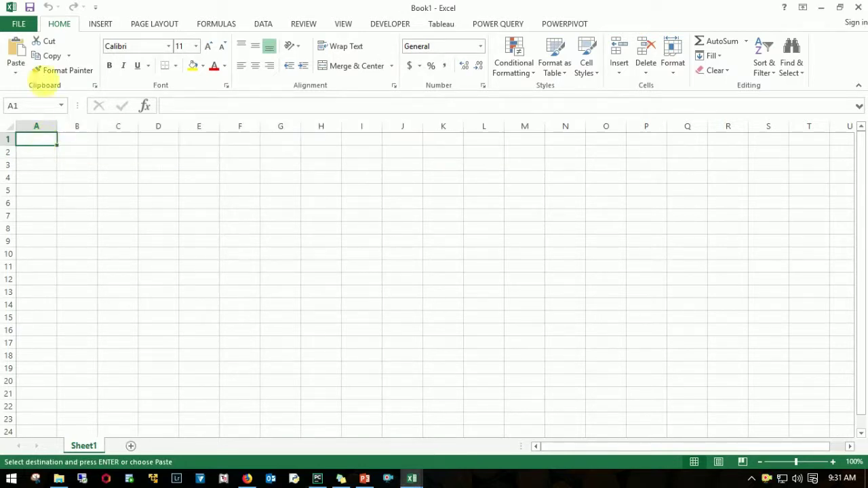
pyautogui.click(16, 71)
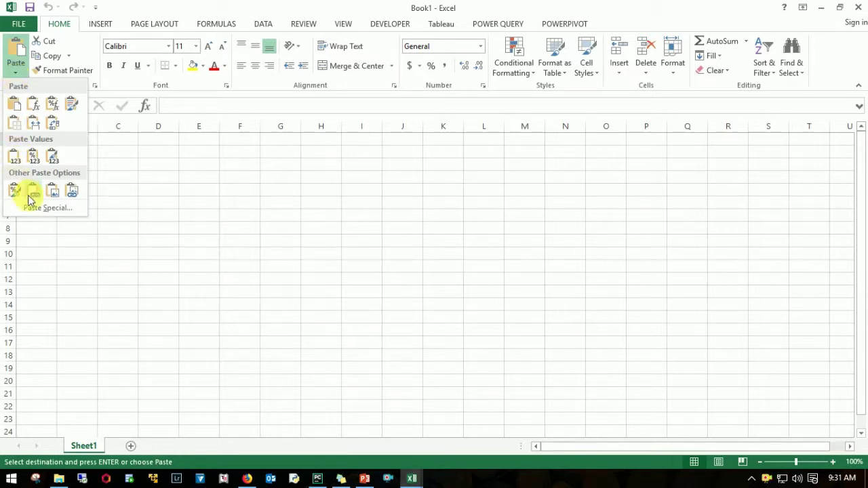
pyautogui.click(36, 209)
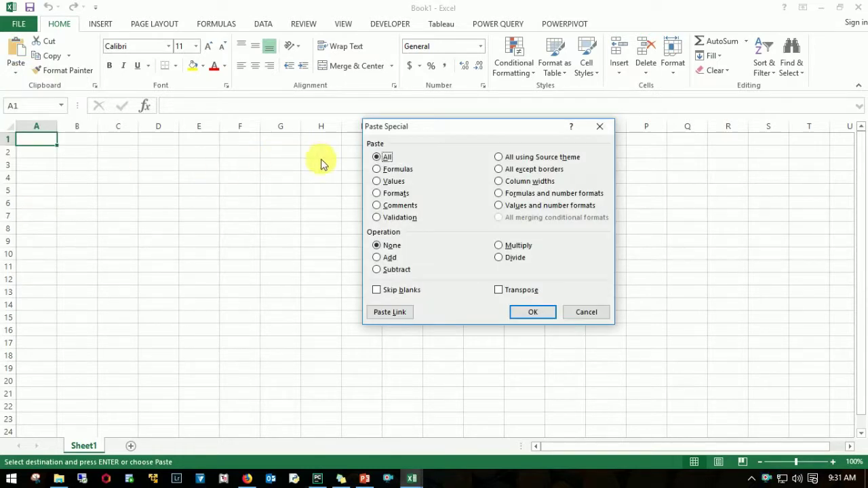
pyautogui.click(383, 181)
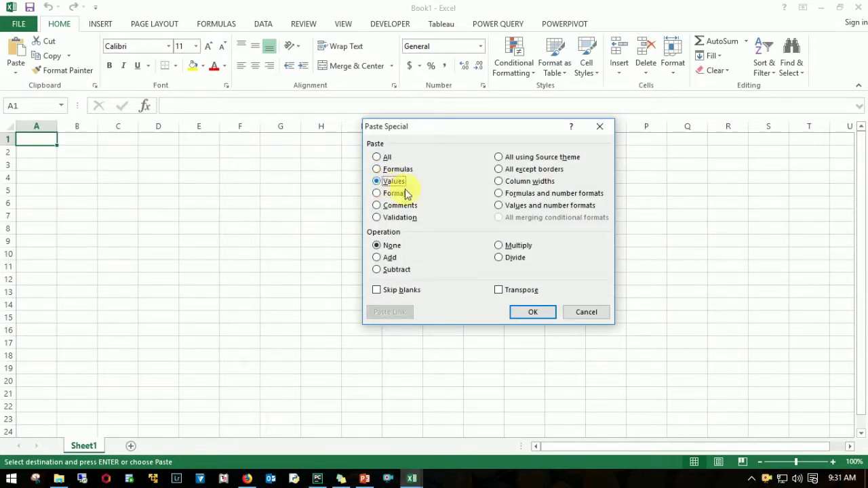
pyautogui.click(500, 290)
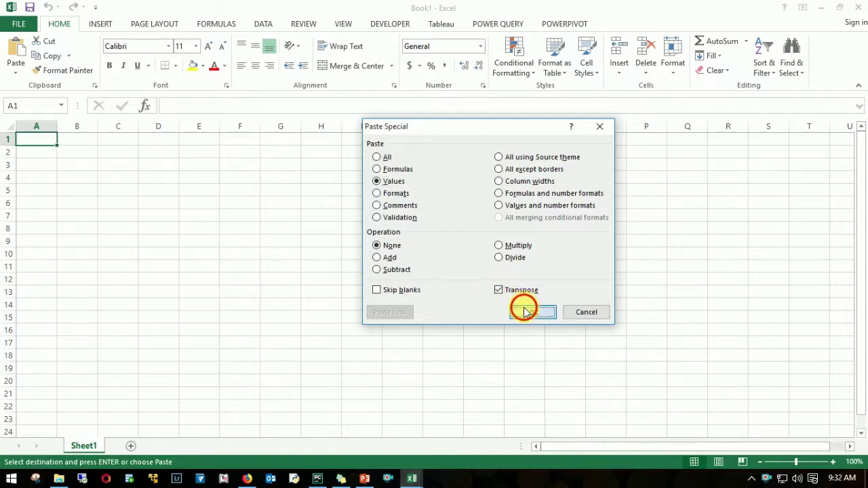
pyautogui.click(526, 309)
# - Close the new workbook without saving and return to cell A1 of Transpose.csv
pyautogui.moveTo(167, 11); pyautogui.dragTo(545, 58)
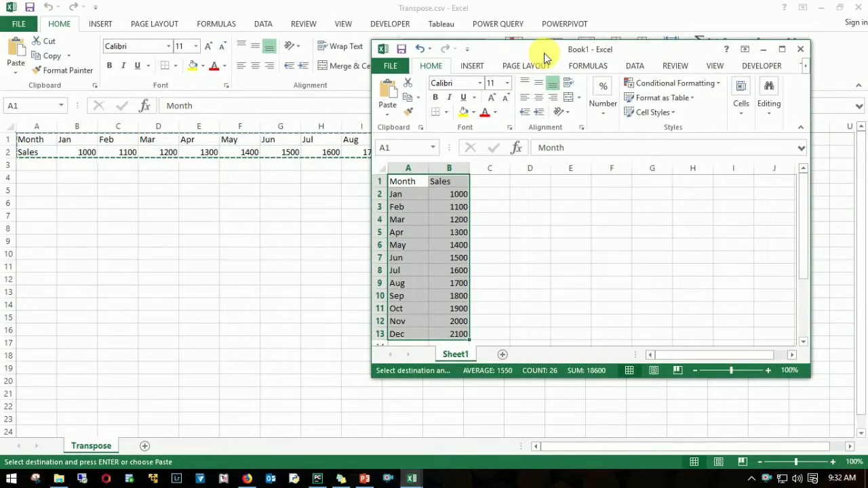
pyautogui.click(799, 50)
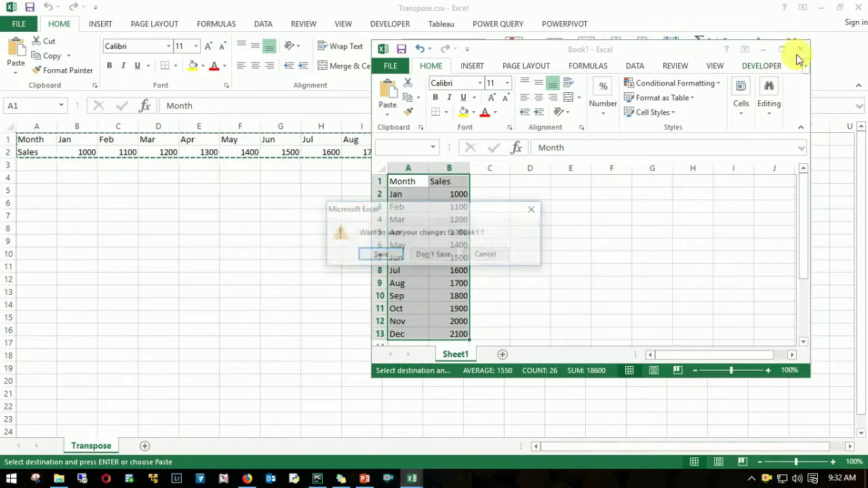
pyautogui.click(420, 258)
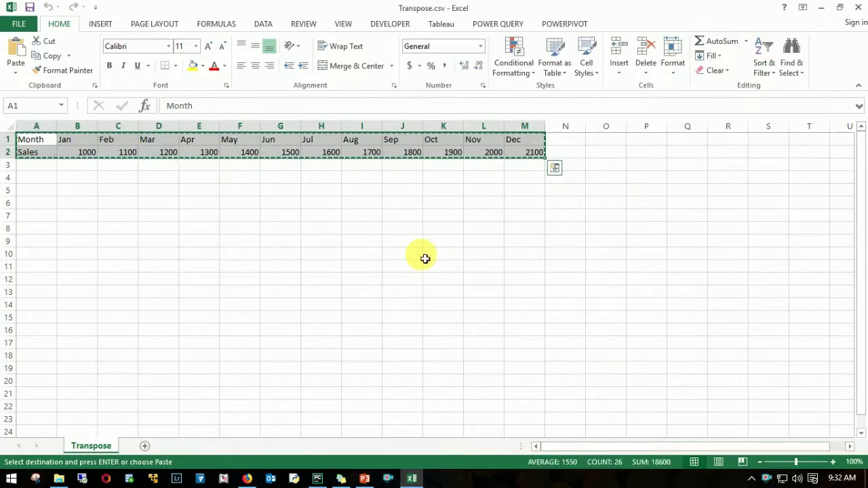
pyautogui.hotkey('ctrl', 'Home')
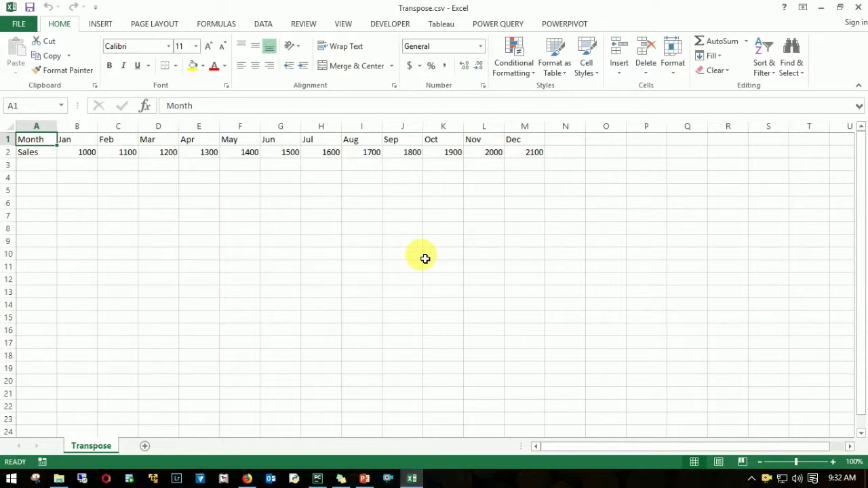
# - Format the range A1:M2 as a table with headers, using the first light table style
pyautogui.click(482, 31)
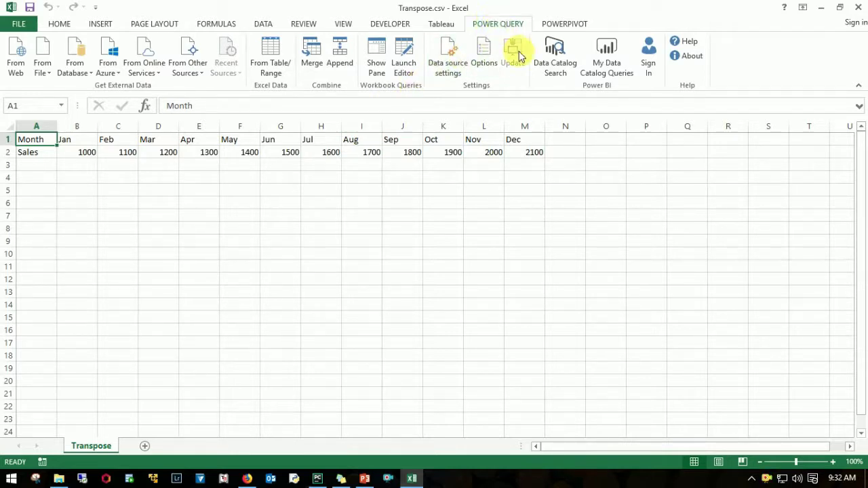
pyautogui.click(59, 23)
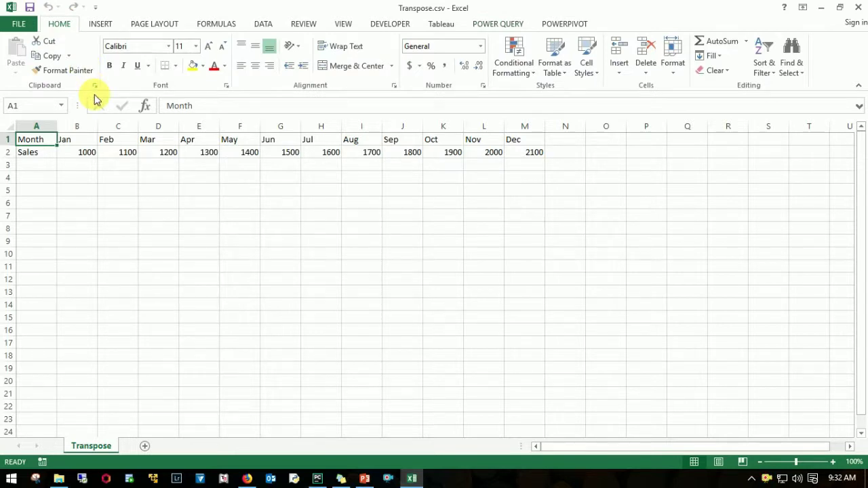
pyautogui.hotkey('ctrl', 'shift', 'Right')
pyautogui.hotkey('ctrl', 'shift', 'Down')
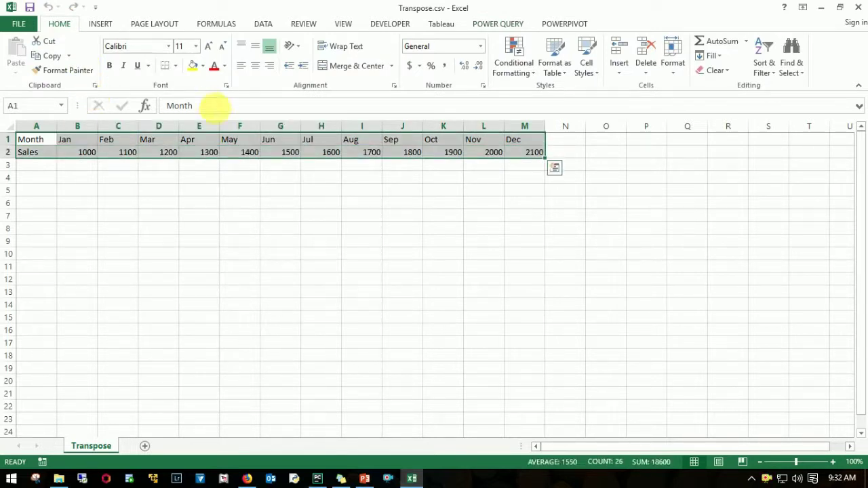
pyautogui.click(557, 67)
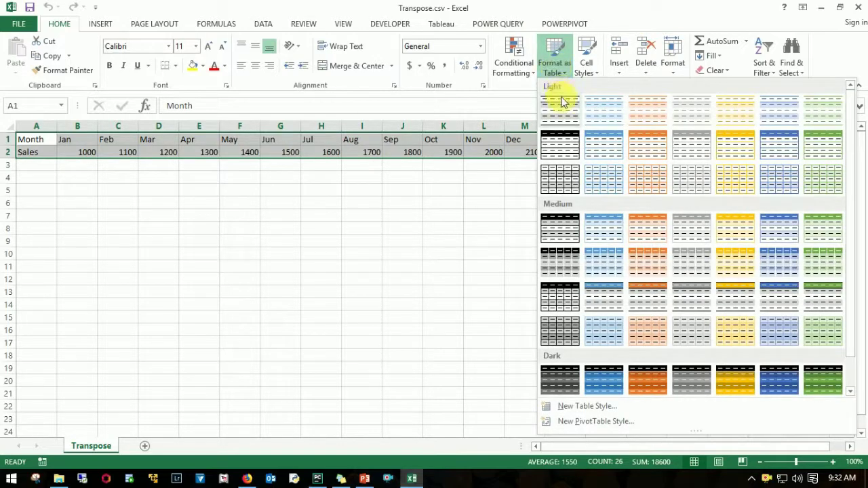
pyautogui.click(551, 112)
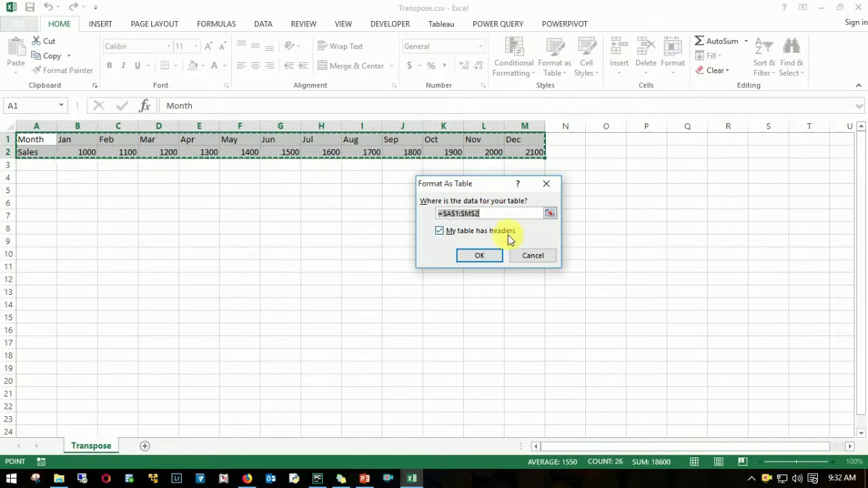
pyautogui.click(479, 253)
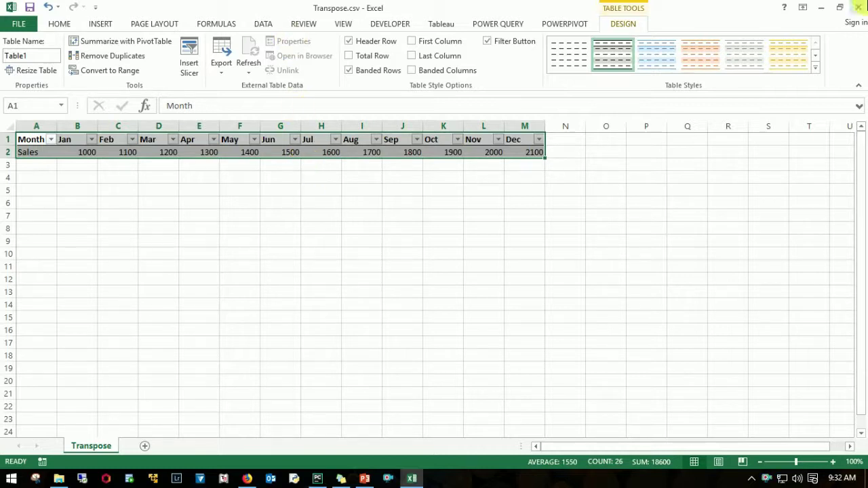
# - Open the table in the Power Query Editor and unpivot all columns other than Month
pyautogui.click(508, 24)
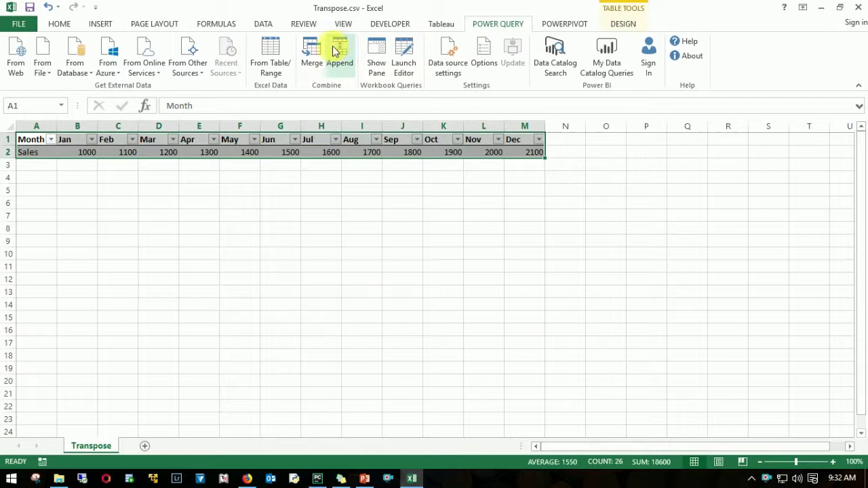
pyautogui.click(291, 61)
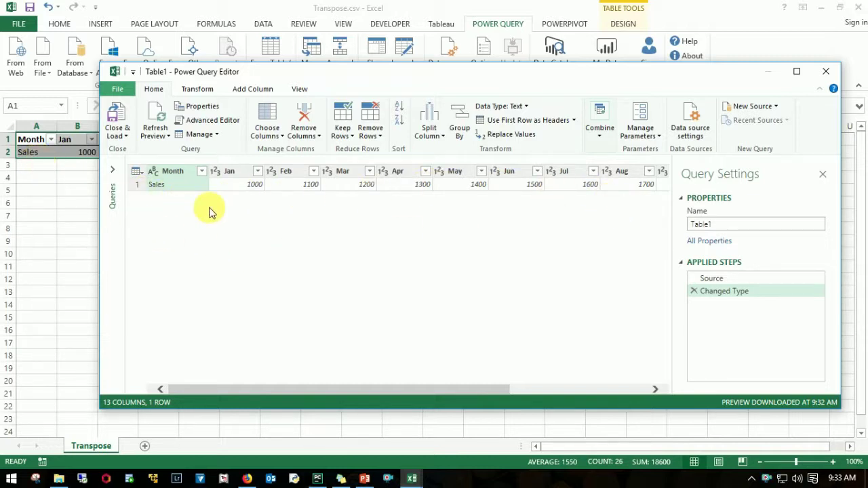
pyautogui.rightClick(181, 175)
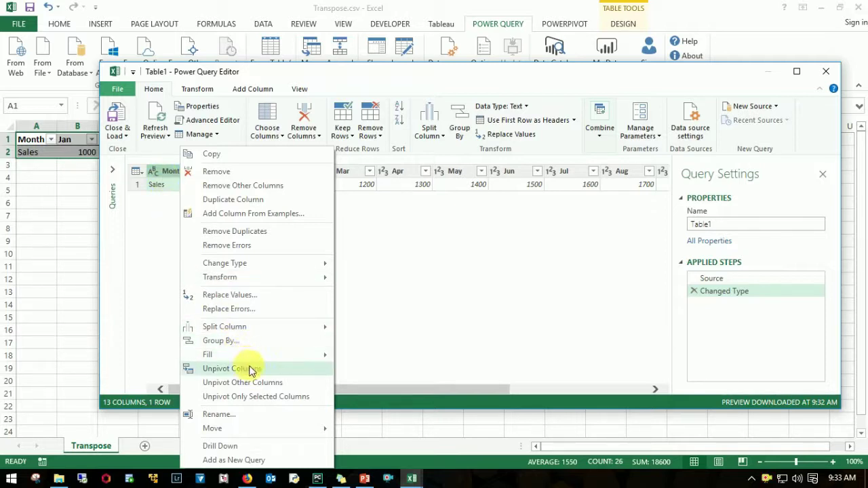
pyautogui.click(296, 382)
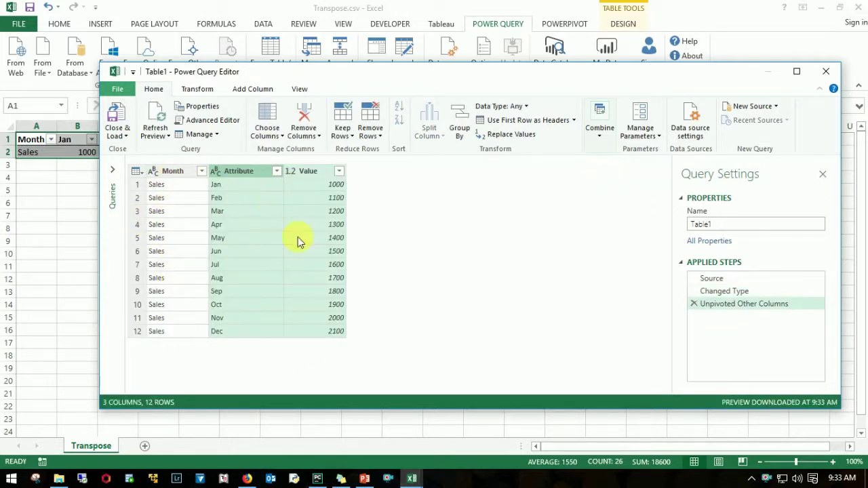
# - Rename the Attribute column to Months and the Value column to Sales
pyautogui.click(248, 175)
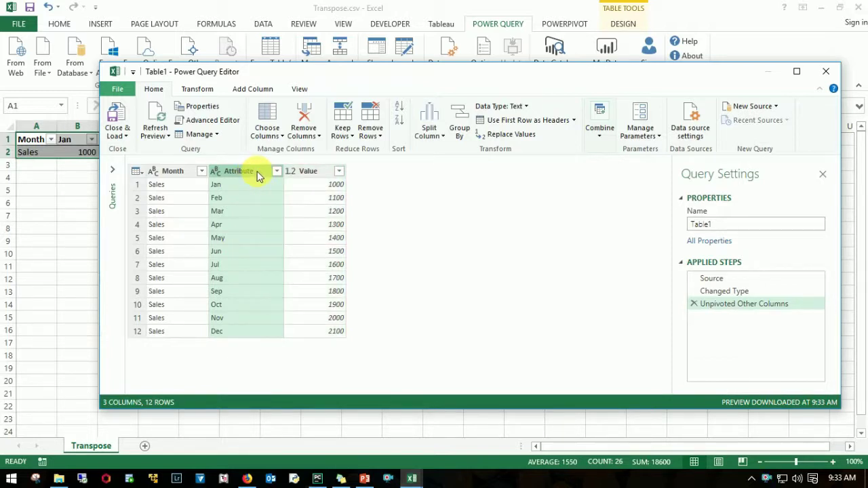
pyautogui.doubleClick(260, 176)
pyautogui.press('BackSpace')
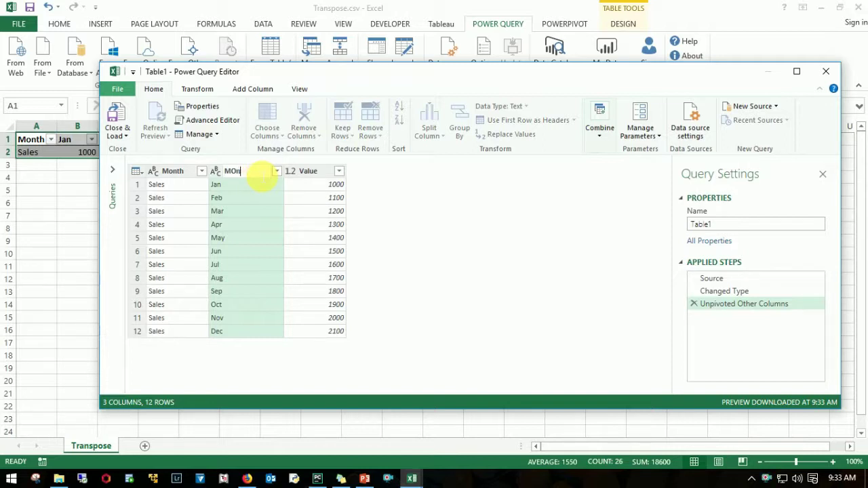
pyautogui.write('Months')
pyautogui.press('Return')
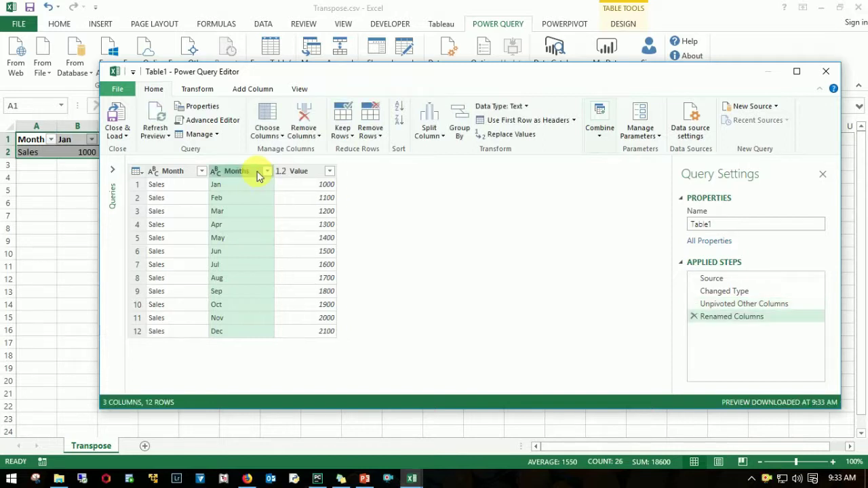
pyautogui.click(314, 173)
pyautogui.doubleClick(313, 174)
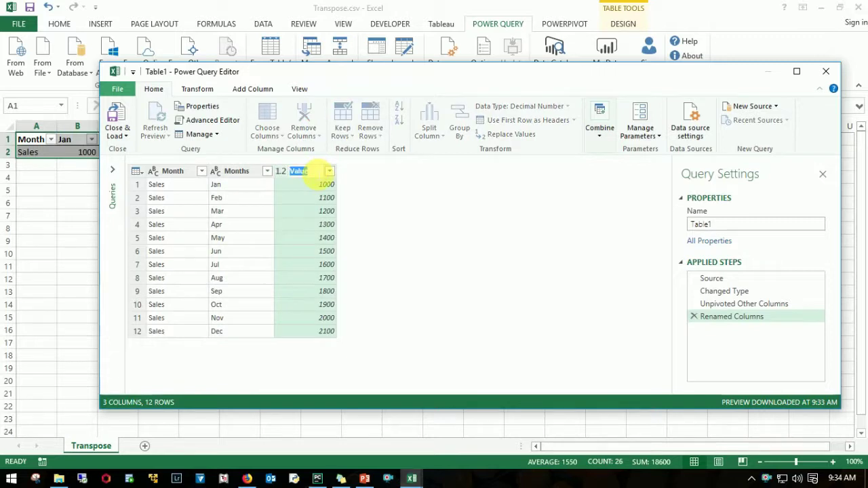
pyautogui.write('Sales')
pyautogui.press('Return')
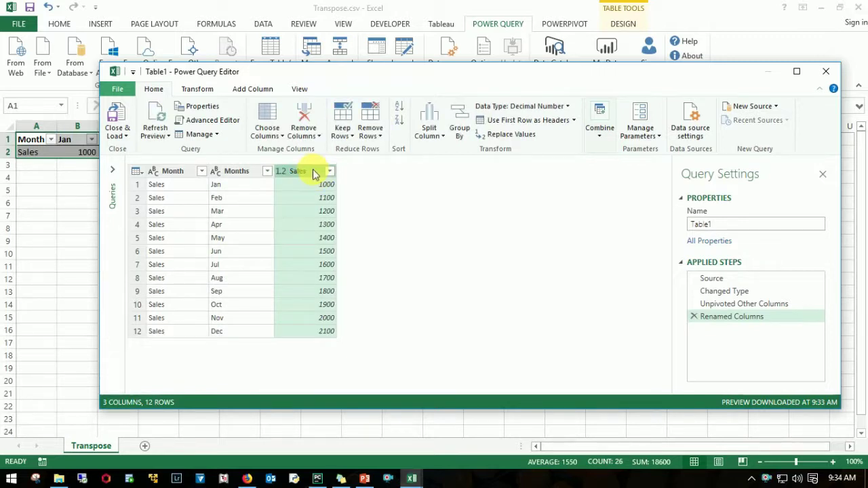
# - Remove the original Month column from the query
pyautogui.click(169, 173)
pyautogui.rightClick(168, 172)
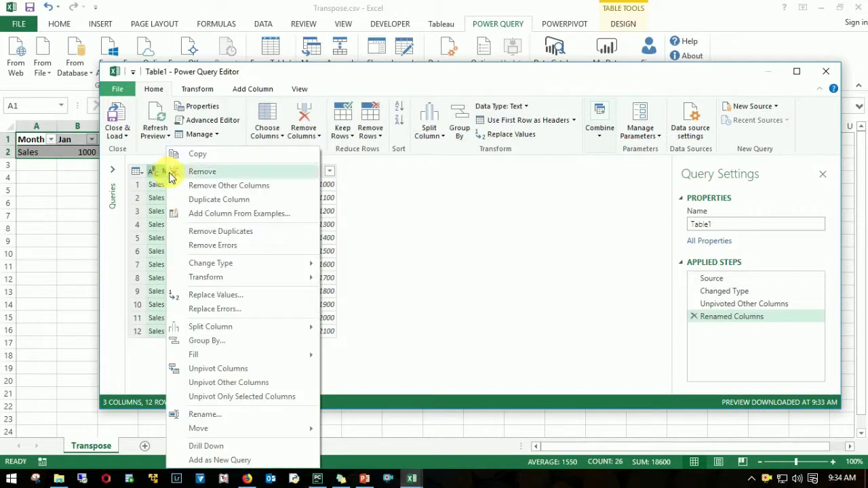
pyautogui.click(197, 178)
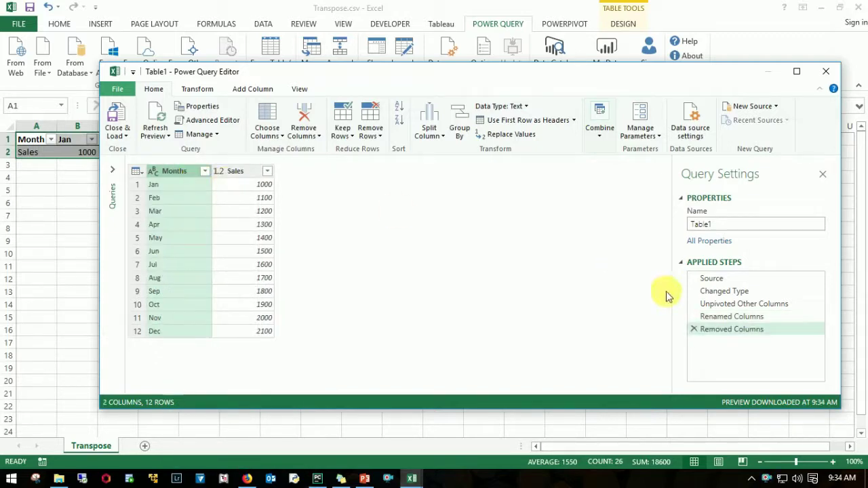
# - Load the query result as a table in a new worksheet and move the workbook window aside
pyautogui.click(122, 133)
pyautogui.click(145, 164)
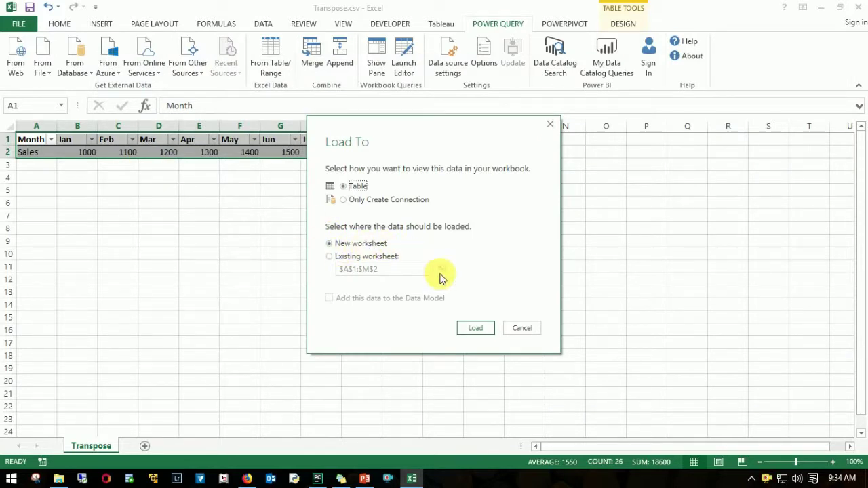
pyautogui.click(475, 327)
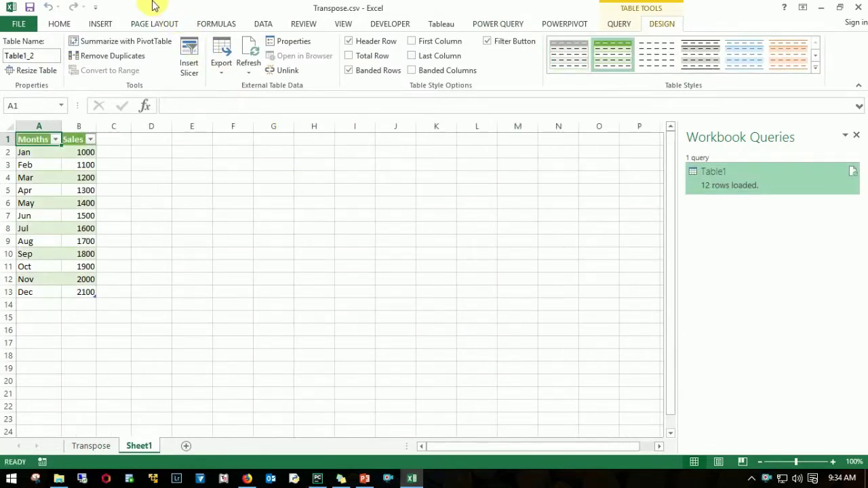
pyautogui.moveTo(153, 5); pyautogui.dragTo(412, 54)
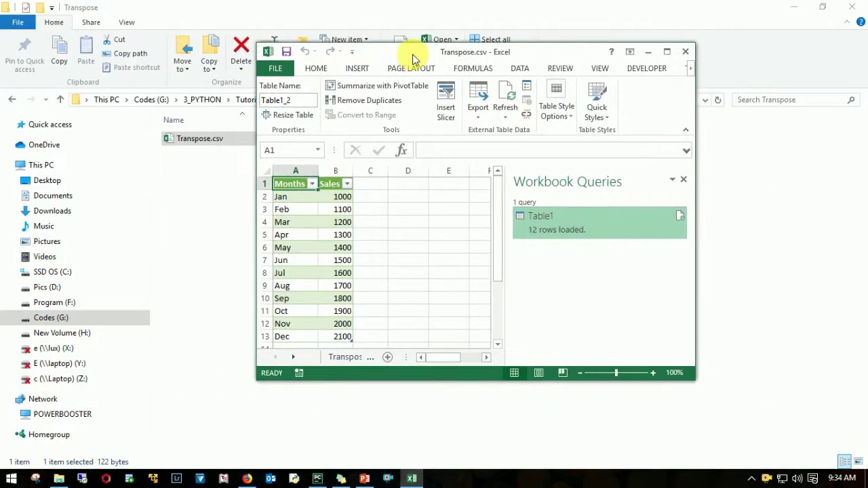
# - Maximize the workbook and compare the original Transpose sheet with the unpivoted table on Sheet1
pyautogui.doubleClick(412, 55)
pyautogui.click(93, 448)
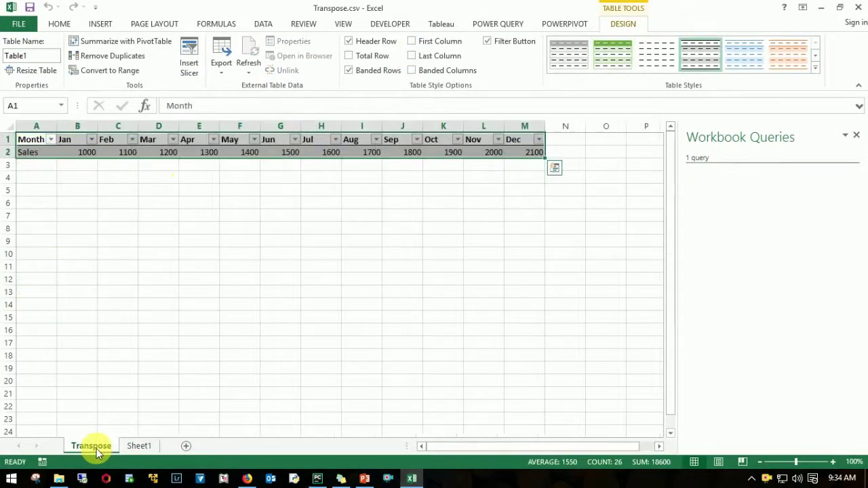
pyautogui.click(139, 446)
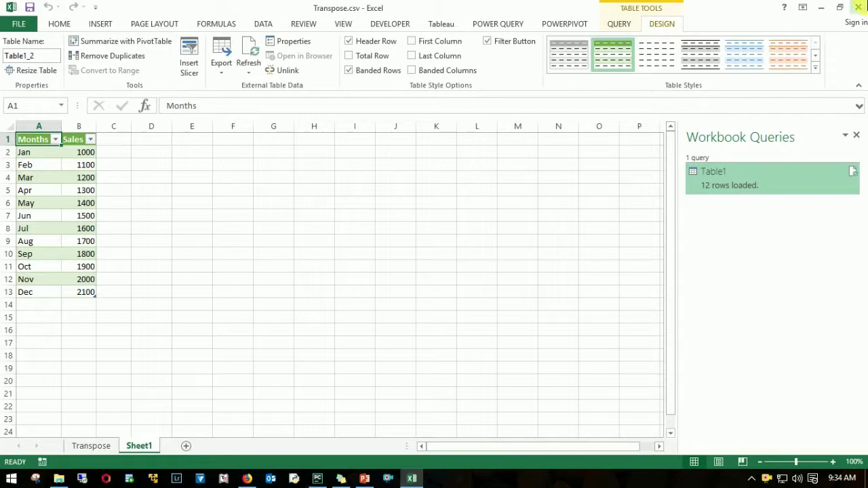
# - Close the Transpose.csv workbook without saving its changes and clear the file selection in the folder
pyautogui.click(858, 8)
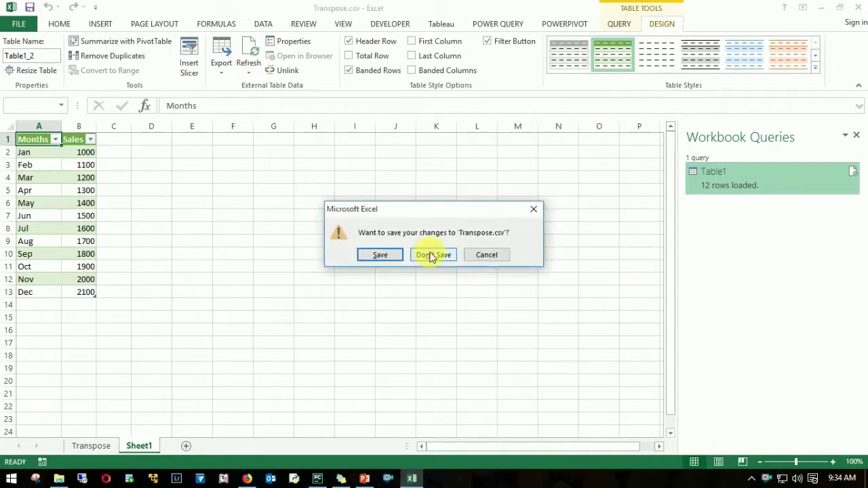
pyautogui.click(431, 255)
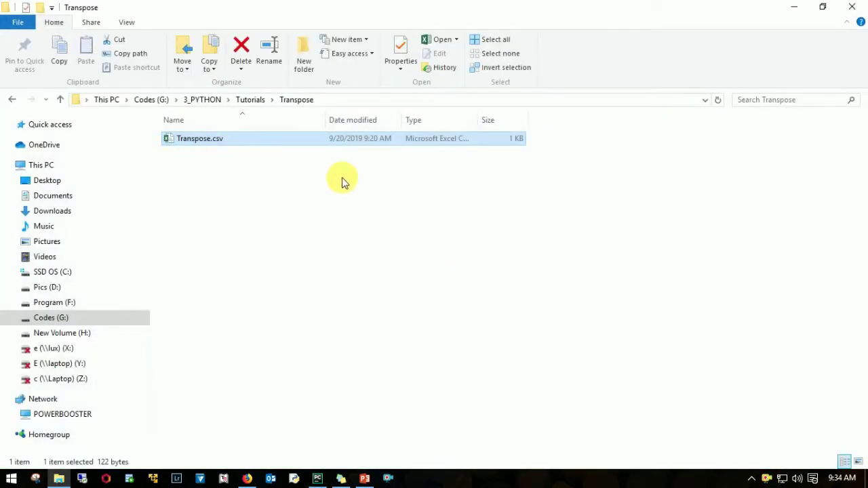
pyautogui.click(355, 189)
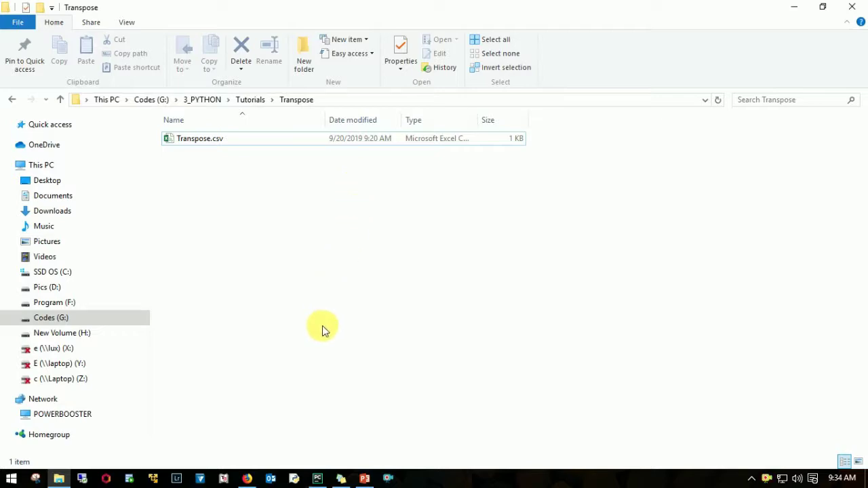
# - Switch to PyCharm and add the line "import pandas as pd" to the empty scratch_1.py
pyautogui.click(327, 479)
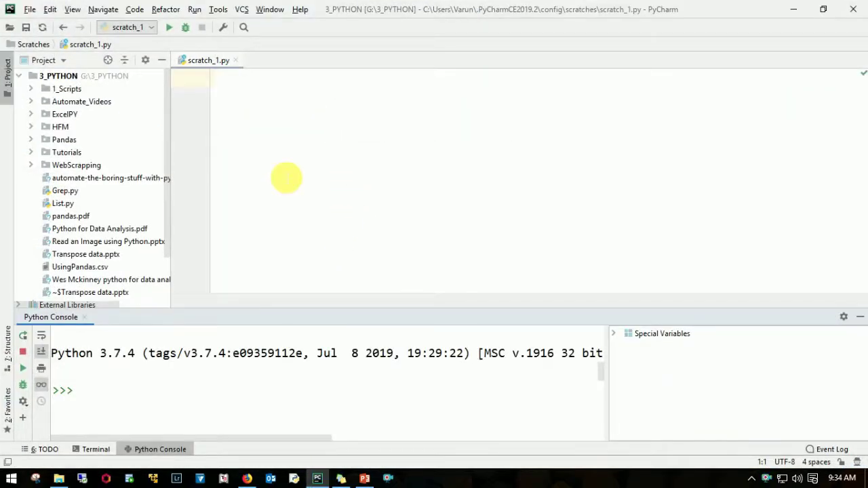
pyautogui.click(298, 127)
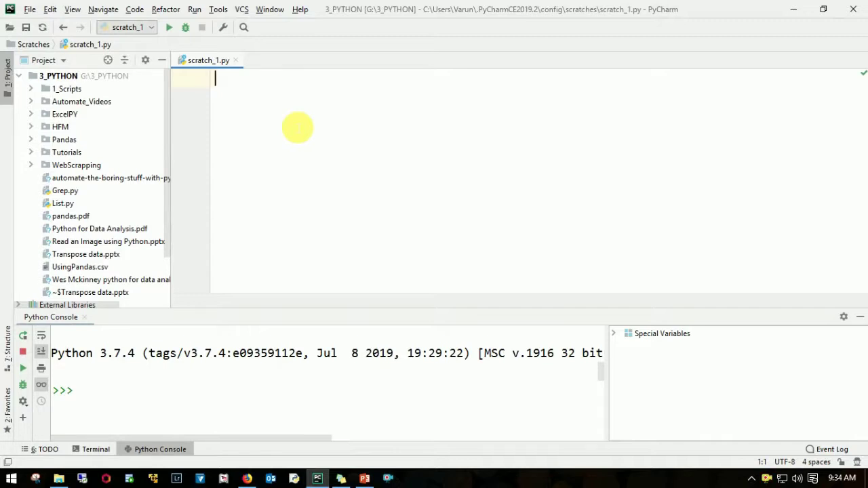
pyautogui.write('import ')
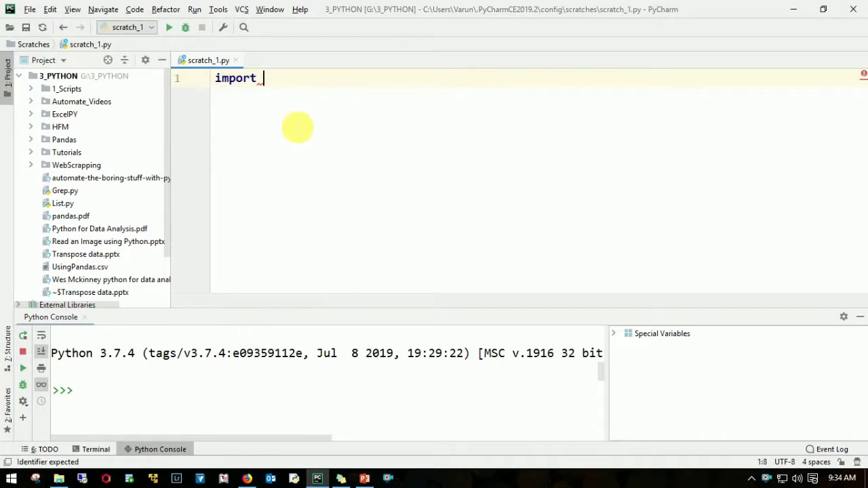
pyautogui.write('pandas as pd')
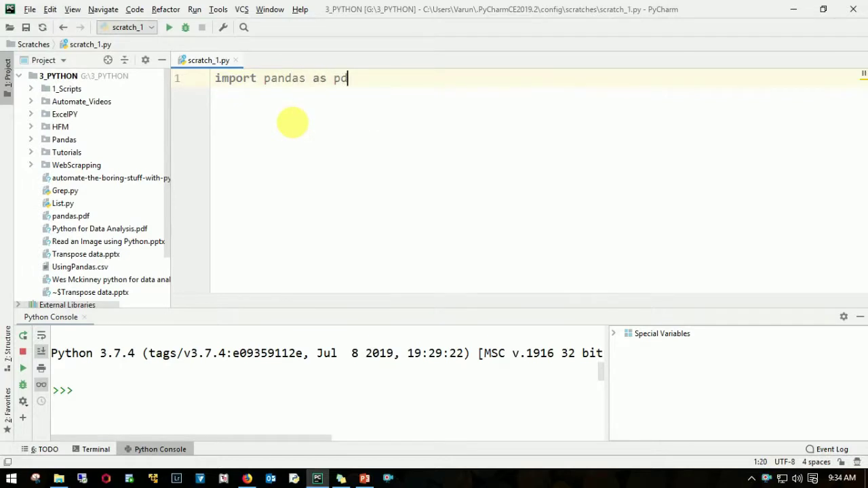
pyautogui.press('Return')
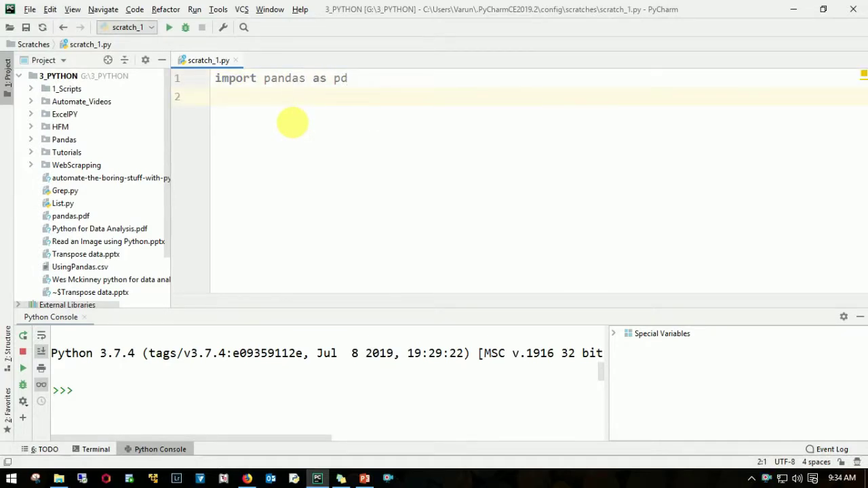
# - On line 2, start assigning df to the result of a pd.read_csv() call
pyautogui.write('df')
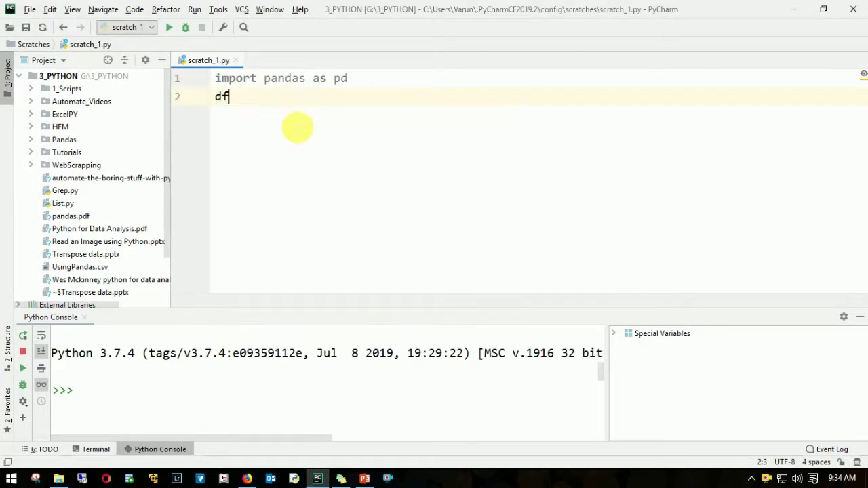
pyautogui.write('=re')
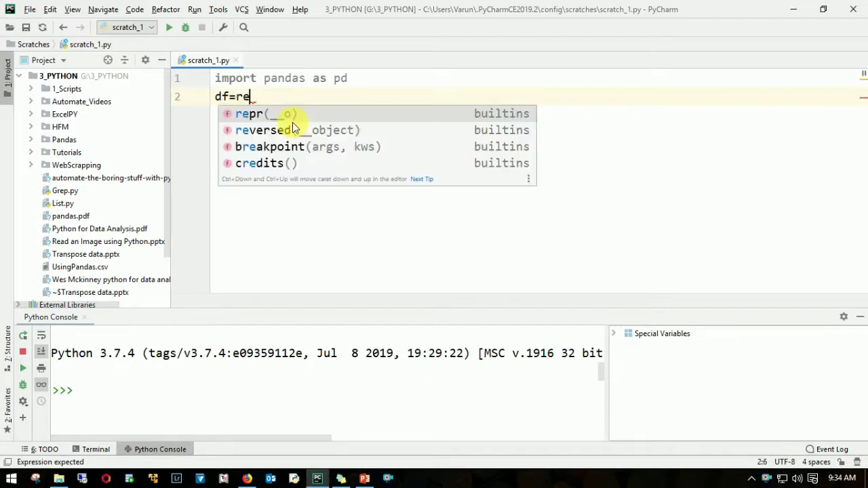
pyautogui.press('BackSpace')
pyautogui.press('BackSpace')
pyautogui.write('pd.read')
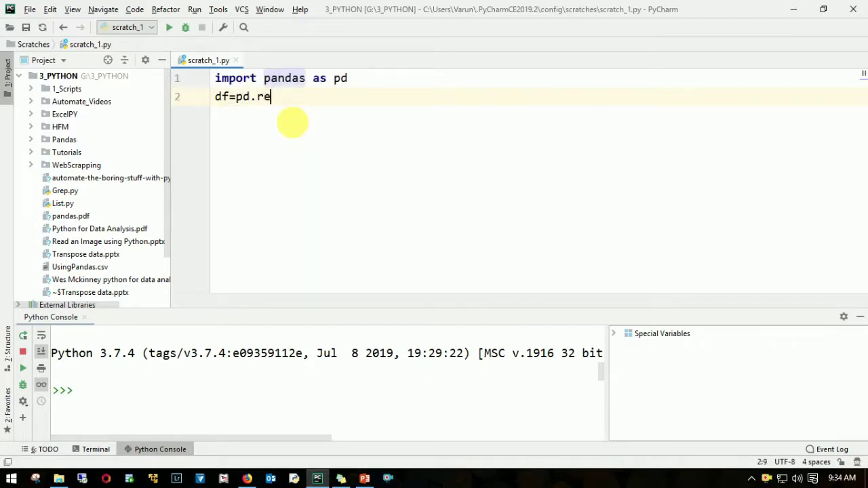
pyautogui.press('Return')
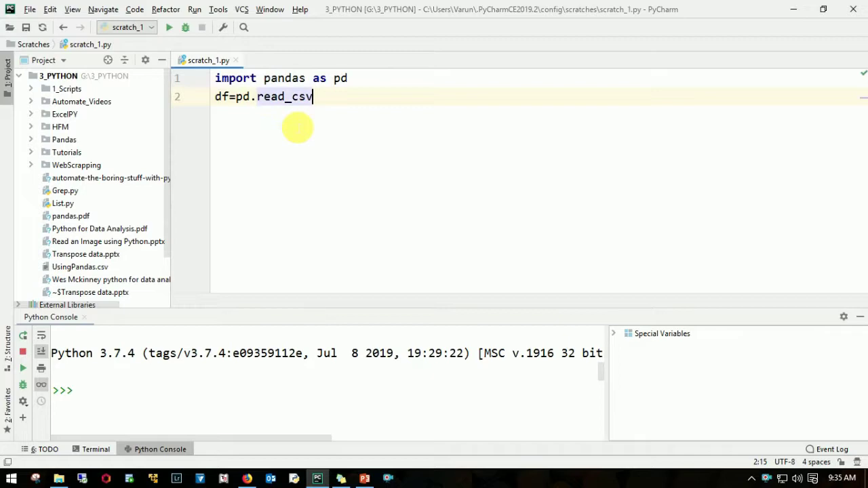
pyautogui.write('(')
# - Copy the Transpose folder's path from File Explorer into read_csv as a quoted string and append \transpose.csv
pyautogui.hotkey('alt', 'Tab')
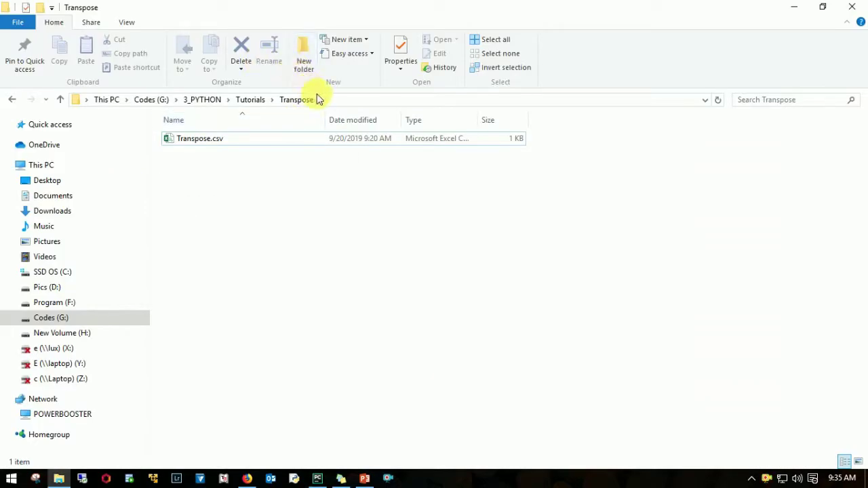
pyautogui.click(329, 102)
pyautogui.hotkey('ctrl', 'c')
pyautogui.hotkey('alt', 'Tab')
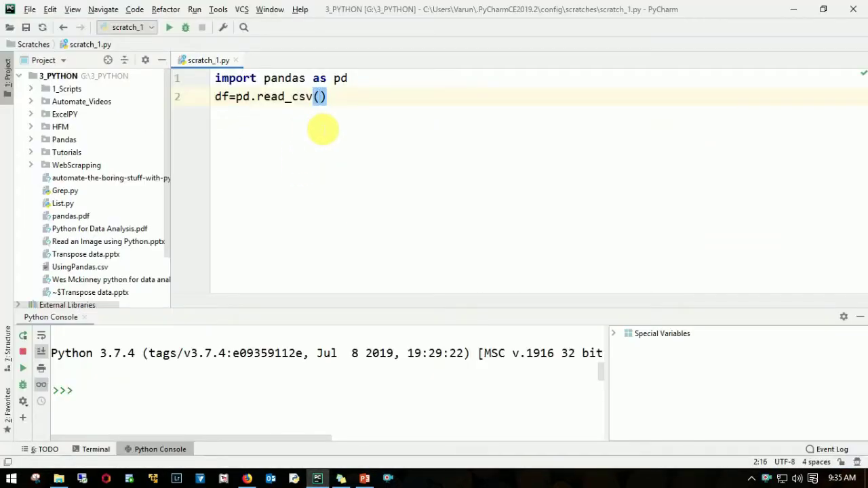
pyautogui.write("'")
pyautogui.hotkey('ctrl', 'v')
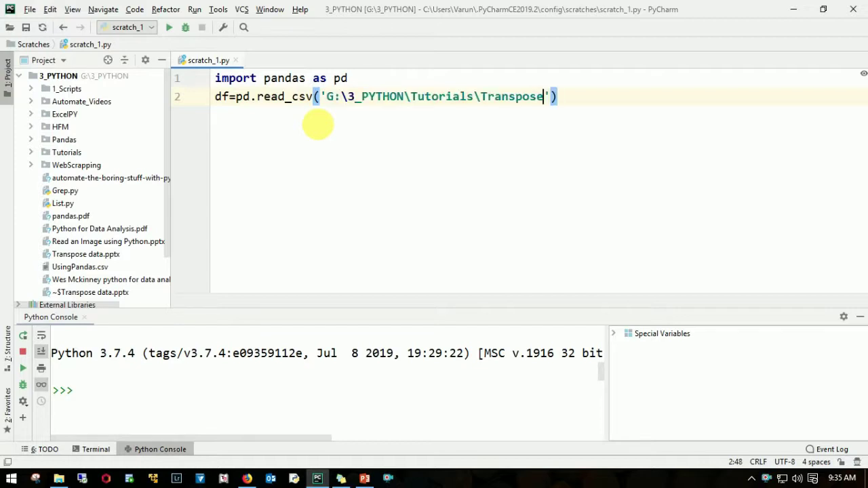
pyautogui.write('ranspose')
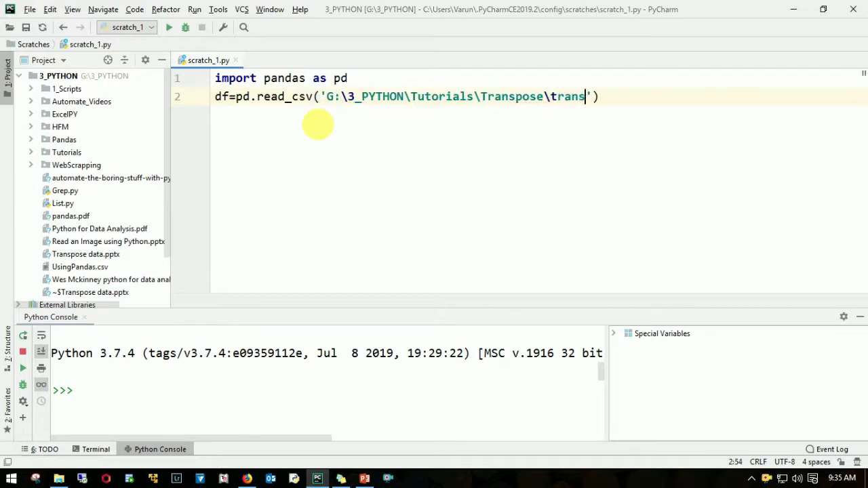
pyautogui.write('.csv')
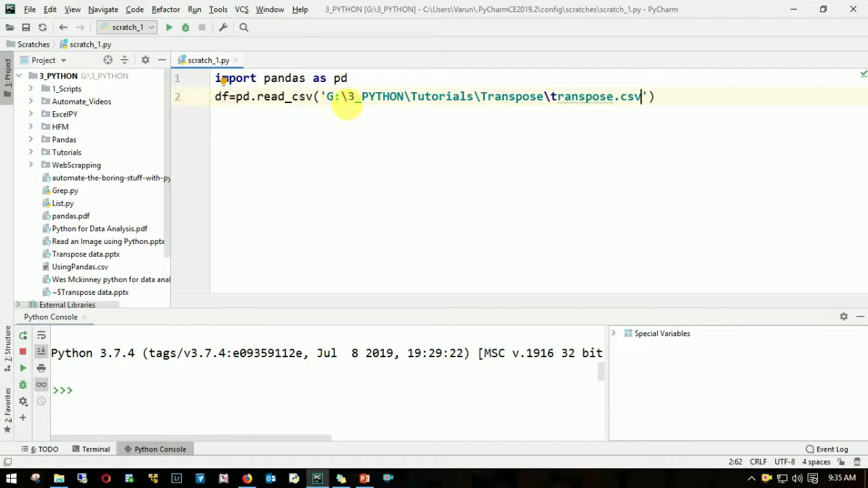
# - Replace every backslash in the file path with a forward slash, giving 'G:/3_PYTHON/Tutorials/Transpose/transpose.csv', and start a new line
pyautogui.moveTo(340, 97); pyautogui.dragTo(348, 99)
pyautogui.write('/')
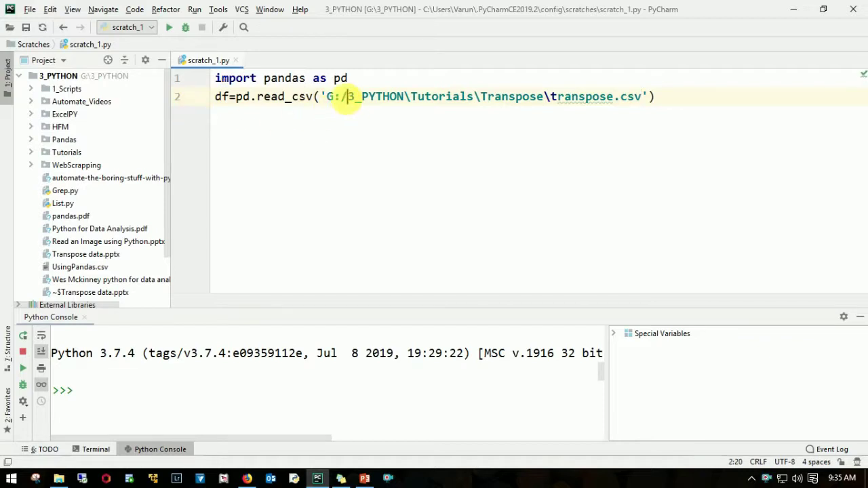
pyautogui.press('Right')
pyautogui.press('Right')
pyautogui.press('Right')
pyautogui.press('Right')
pyautogui.press('Right')
pyautogui.press('Right')
pyautogui.press('Right')
pyautogui.hotkey('shift', 'Right')
pyautogui.write('/')
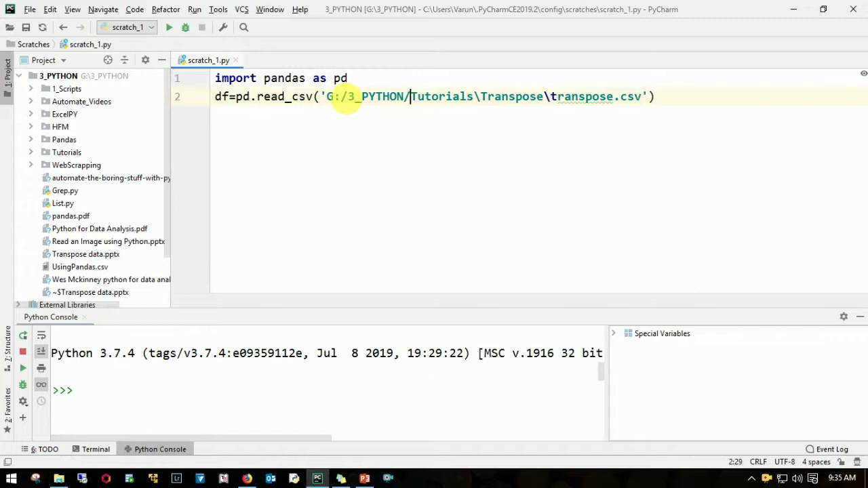
pyautogui.press('Right')
pyautogui.press('Right')
pyautogui.press('Right')
pyautogui.press('Right')
pyautogui.press('Right')
pyautogui.press('Right')
pyautogui.press('Right')
pyautogui.press('Right')
pyautogui.press('Right')
pyautogui.hotkey('shift', 'Right')
pyautogui.write('/')
pyautogui.press('Right')
pyautogui.press('Right')
pyautogui.press('Right')
pyautogui.press('Right')
pyautogui.press('Right')
pyautogui.press('Right')
pyautogui.press('Right')
pyautogui.press('Right')
pyautogui.press('Right')
pyautogui.press('BackSpace')
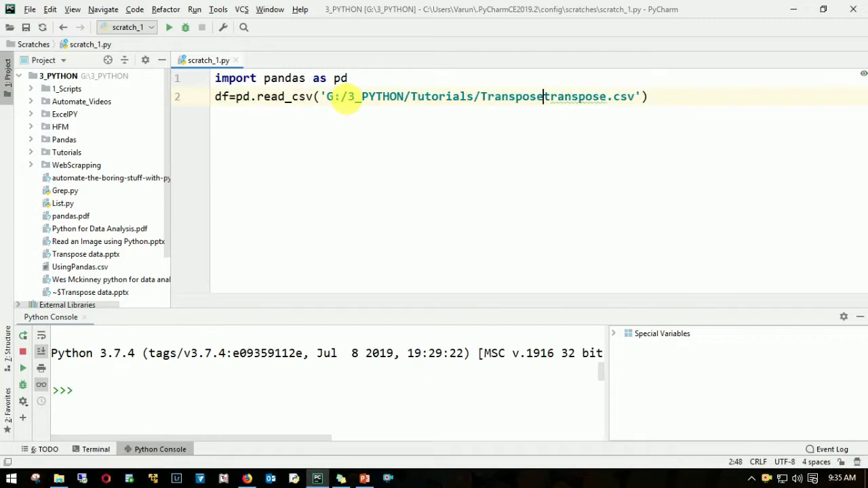
pyautogui.write('/')
pyautogui.press('End')
pyautogui.press('Return')
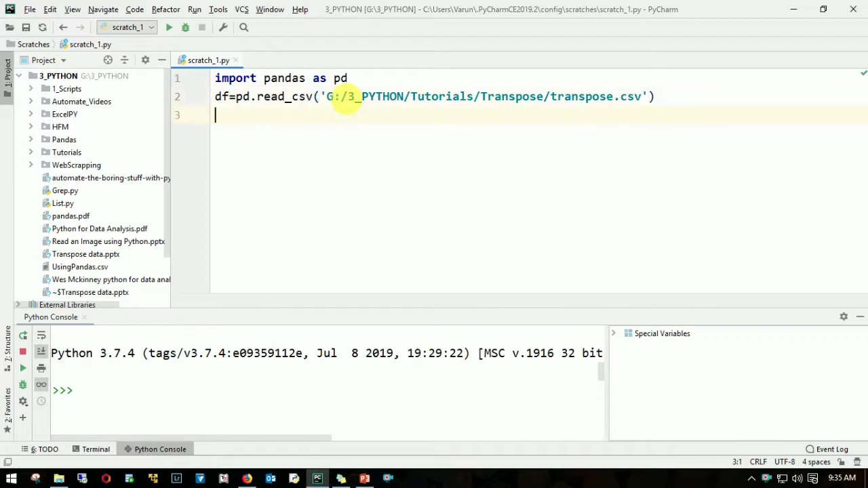
# - Add a print(df) statement on line 3 and start a new line below it
pyautogui.write('df')
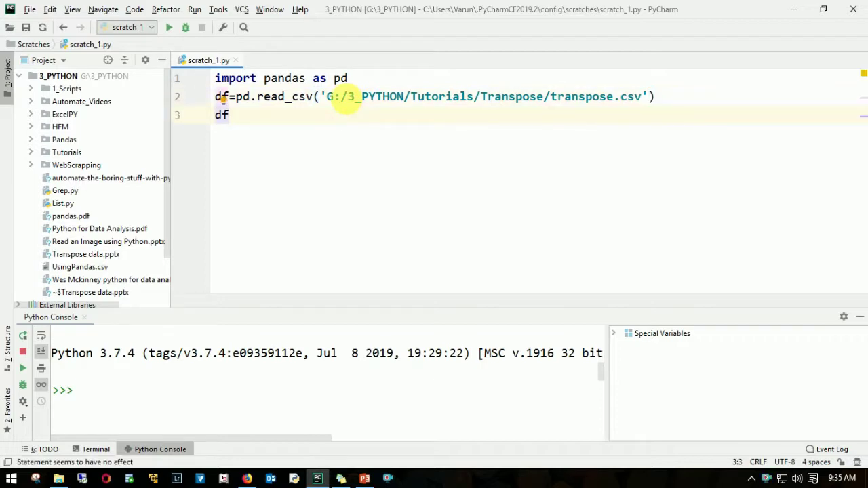
pyautogui.press('Return')
pyautogui.press('Up')
pyautogui.write('print(')
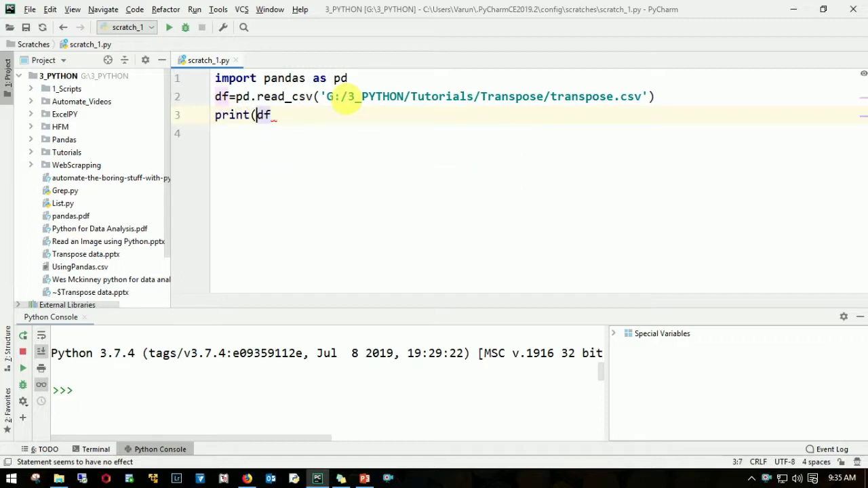
pyautogui.press('End')
pyautogui.write(')')
pyautogui.press('Return')
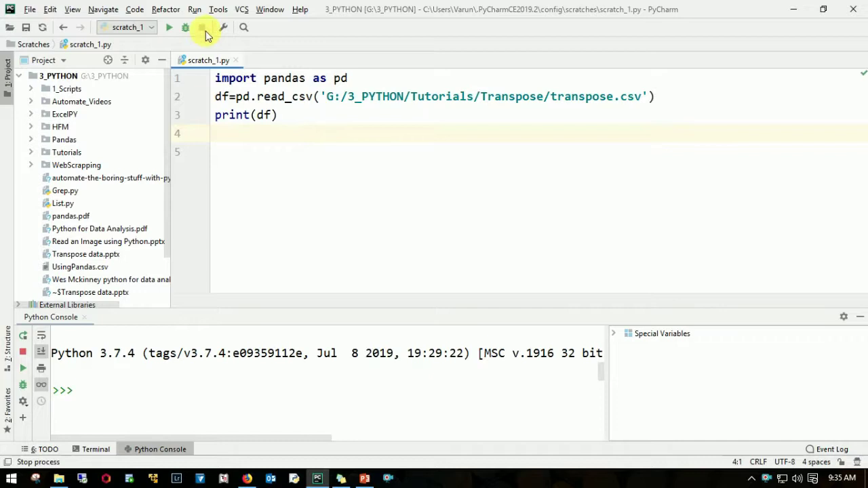
# - Run the scratch_1 script to output the loaded data frame
pyautogui.click(196, 10)
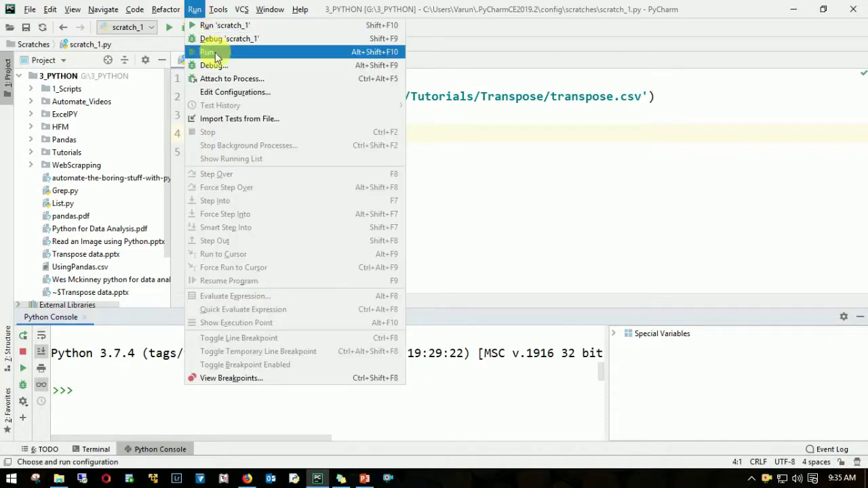
pyautogui.click(215, 52)
pyautogui.click(422, 265)
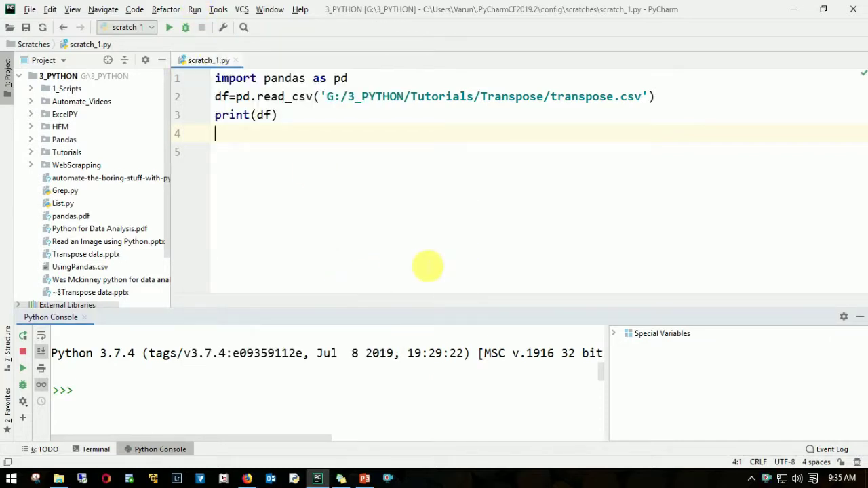
pyautogui.scroll(1, 301, 386)
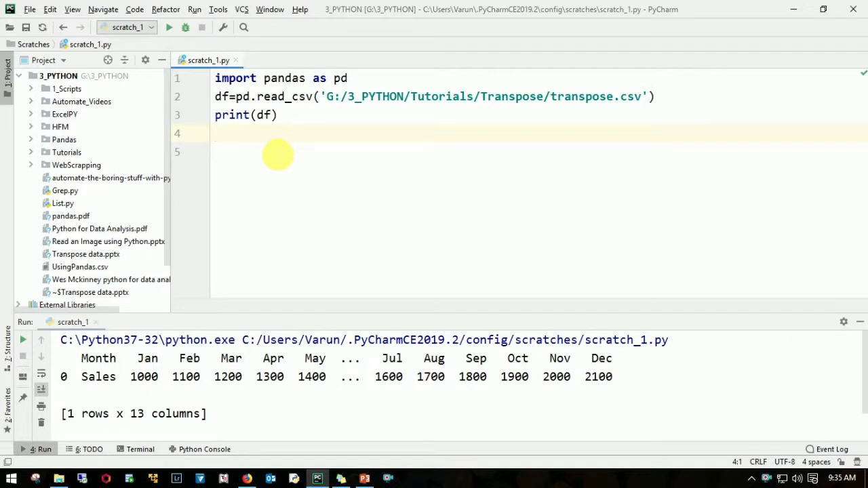
# - Add the comment #dataframe.T below the print statement and start a new line
pyautogui.write("'")
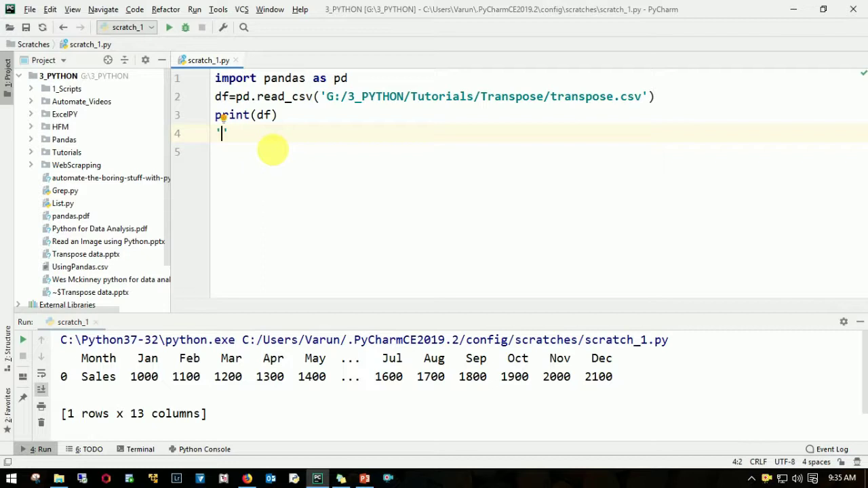
pyautogui.press('BackSpace')
pyautogui.write('#dataf')
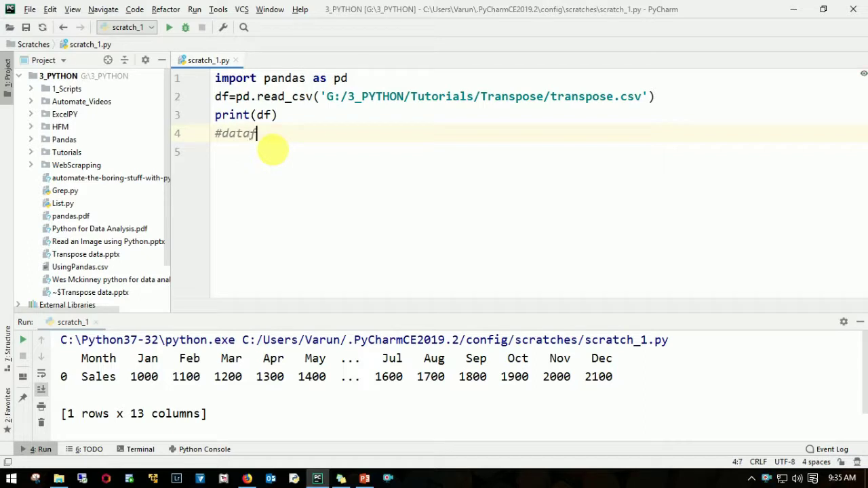
pyautogui.write('rame.')
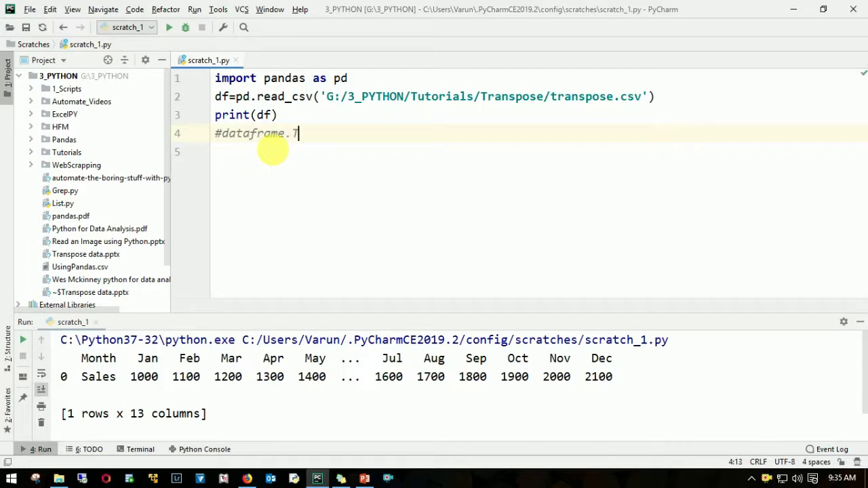
pyautogui.write('T')
pyautogui.press('Return')
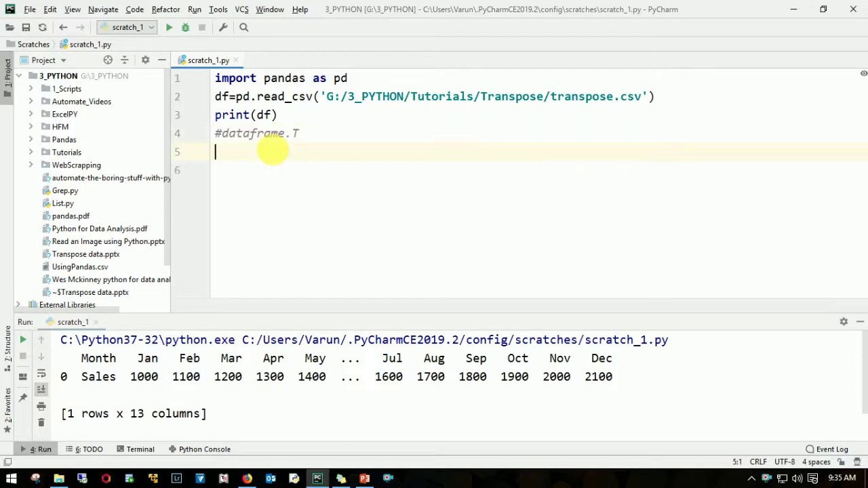
# - Assign the transposed data frame to a new variable with df1=df.T on line 5 and start a new line
pyautogui.write('df1')
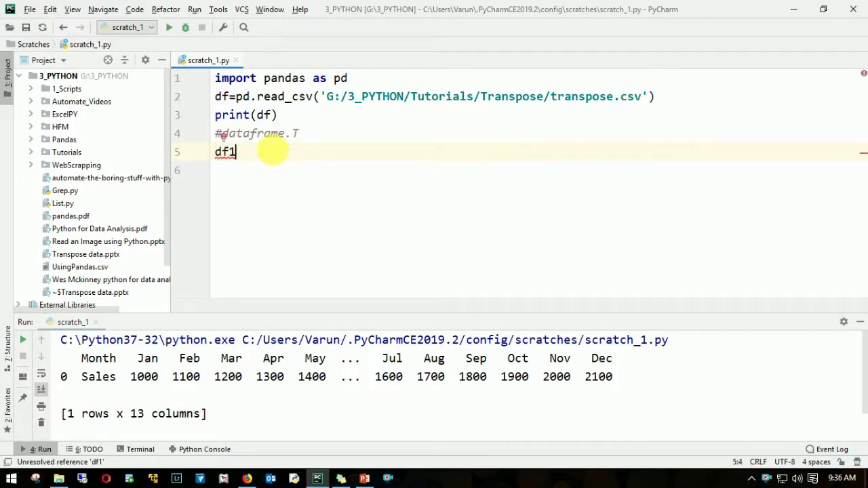
pyautogui.write('=')
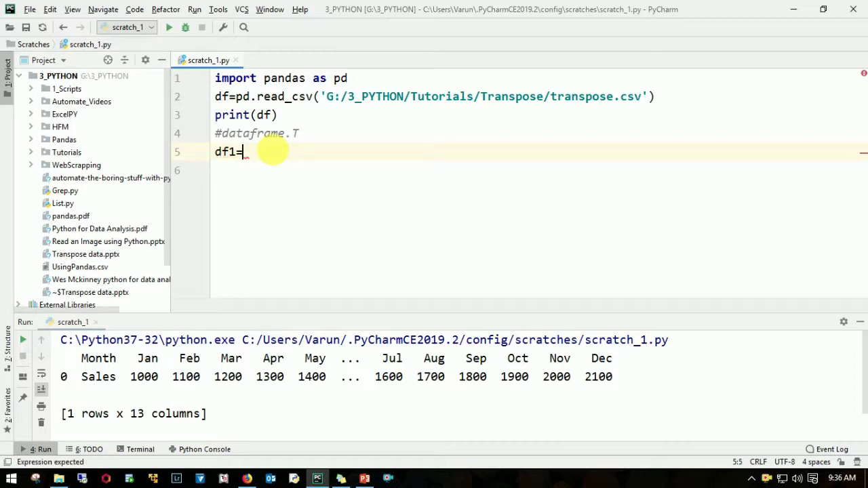
pyautogui.write('df')
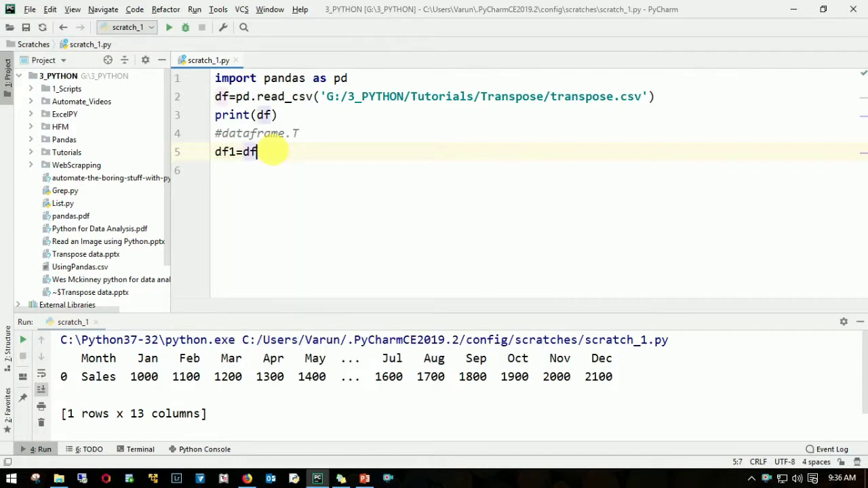
pyautogui.write('.T')
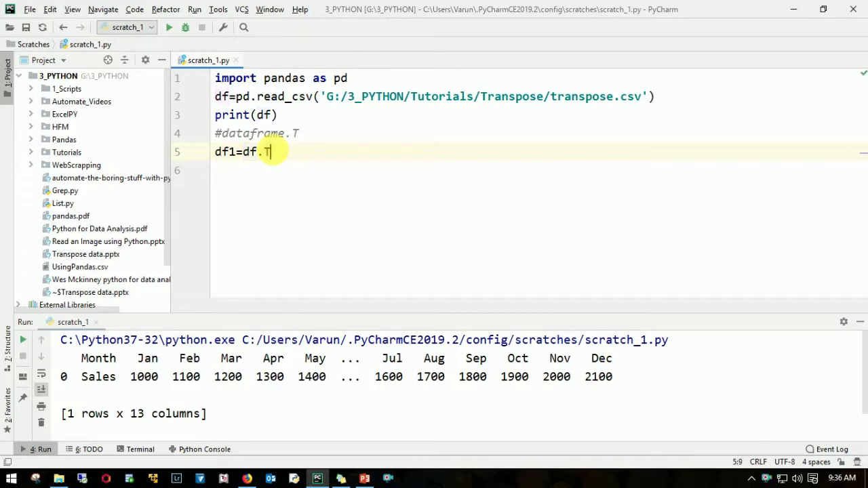
pyautogui.press('Return')
# - Add a print(df1) statement on line 6 and run the scratch_1 script
pyautogui.write('prin')
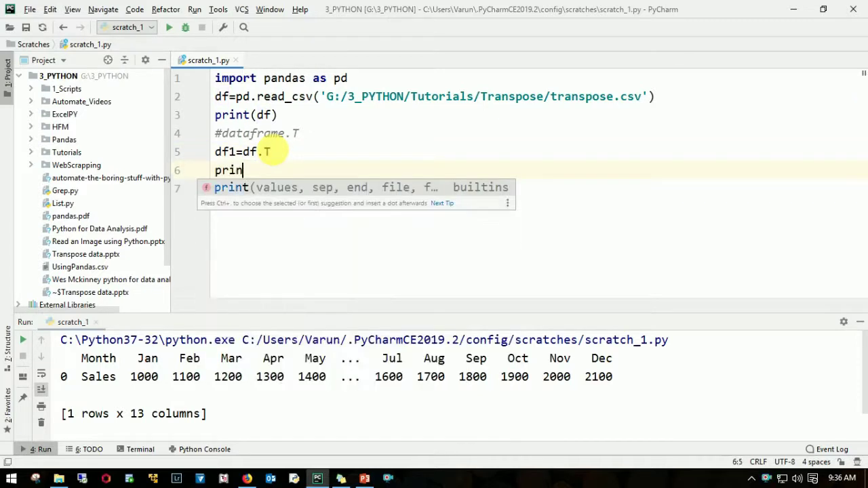
pyautogui.write('t(df1')
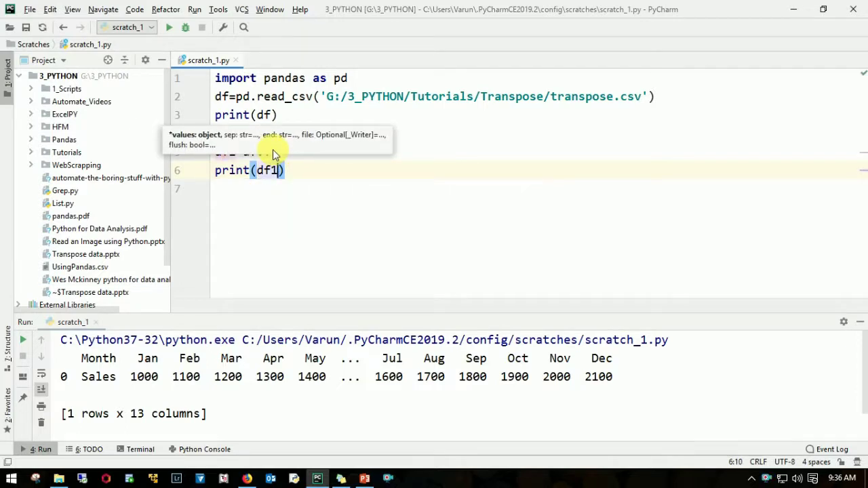
pyautogui.moveTo(329, 188); pyautogui.dragTo(333, 171)
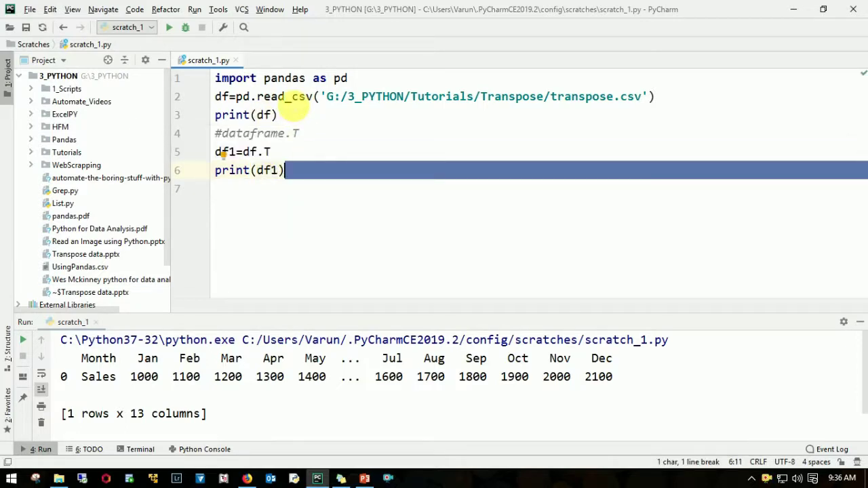
pyautogui.hotkey('shift', 'F10')
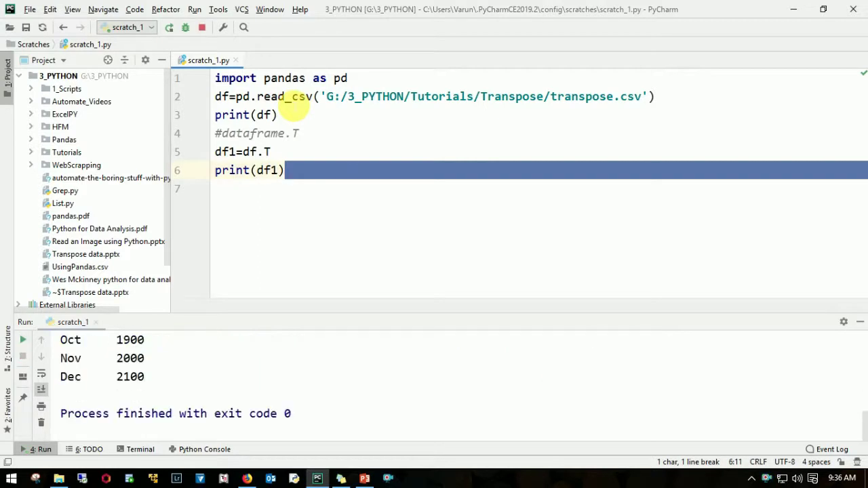
# - Enlarge the run output area and compare the original data frame with the transposed Month and Sales columns
pyautogui.scroll(2, 222, 369)
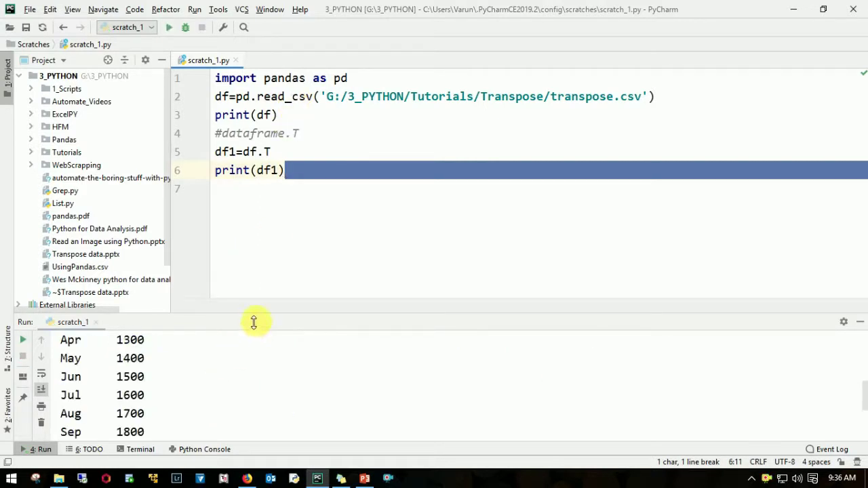
pyautogui.moveTo(254, 323); pyautogui.dragTo(264, 125)
pyautogui.scroll(2, 274, 249)
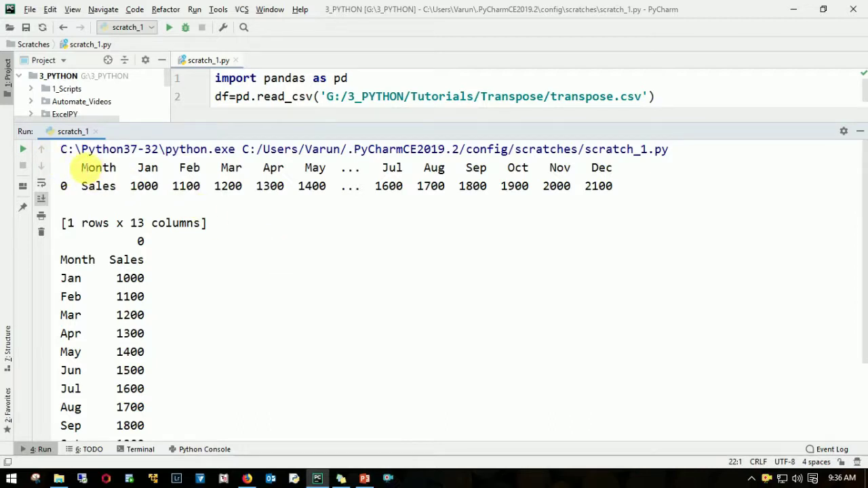
pyautogui.moveTo(80, 167); pyautogui.dragTo(615, 186)
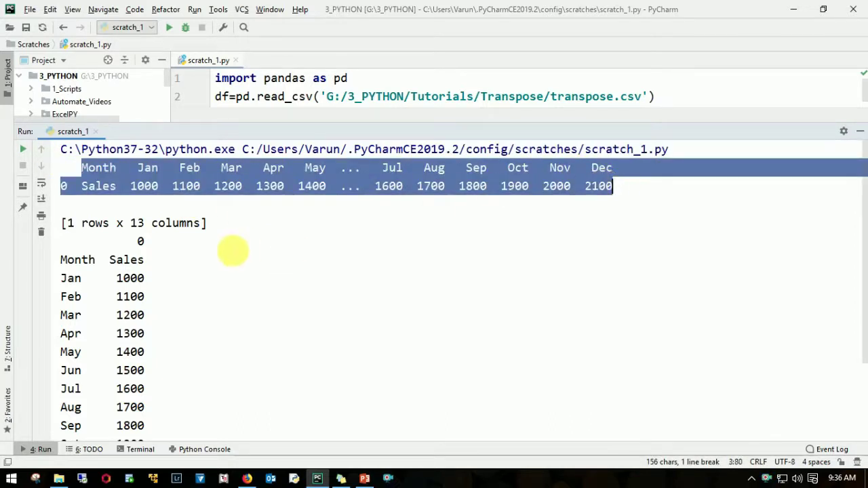
pyautogui.moveTo(66, 261); pyautogui.dragTo(176, 355)
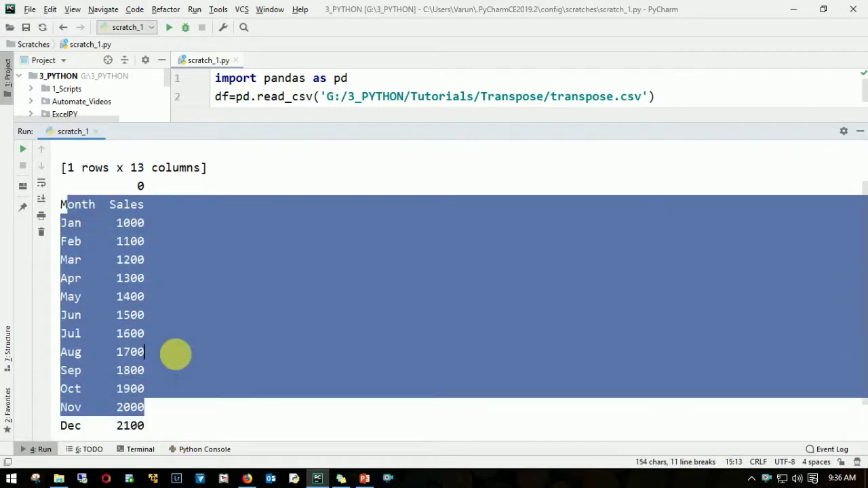
pyautogui.scroll(1, 176, 355)
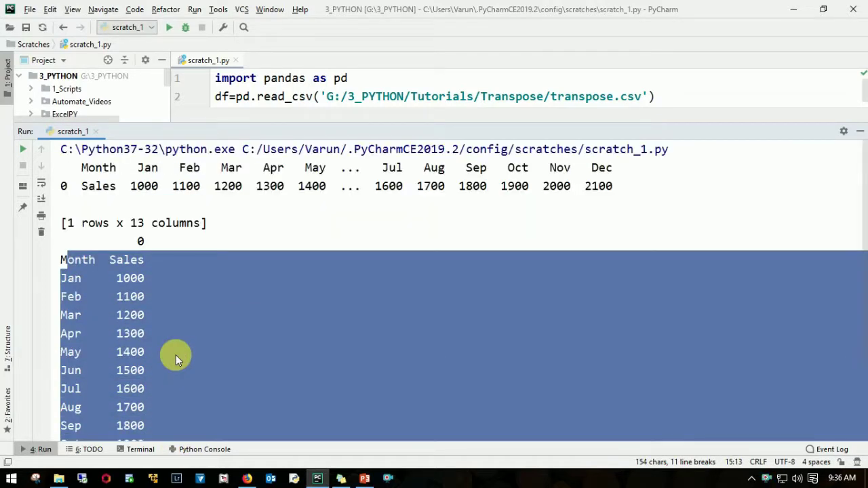